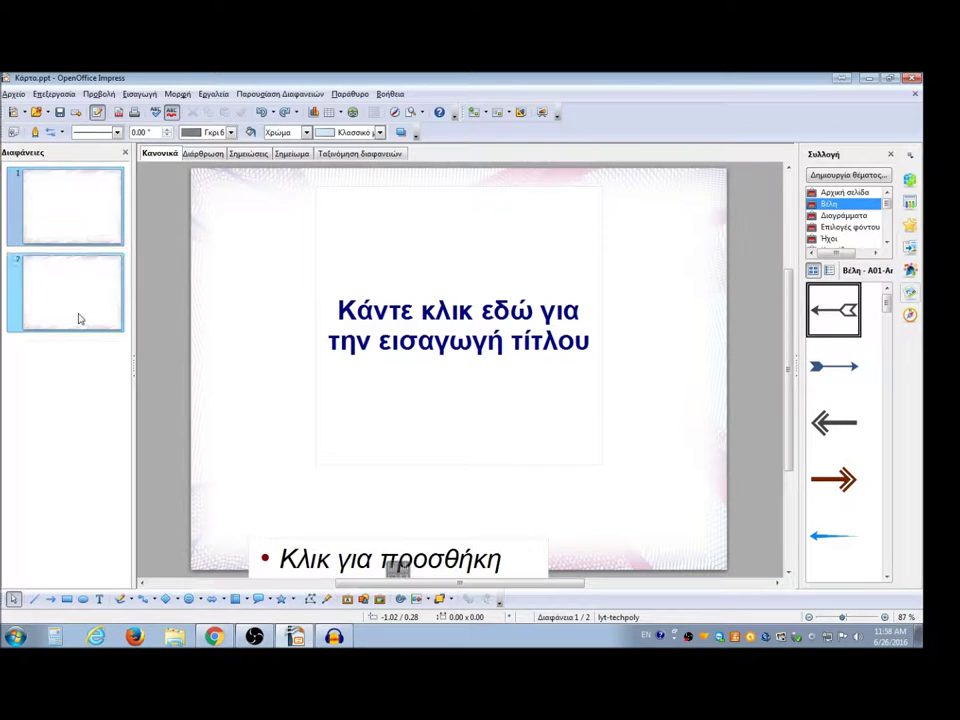
Open the File menu to load Κάρτα.ppt
{"action": "left_click", "coordinate": [12, 94]}
{"action": "mouse_move", "coordinate": [42, 110]}
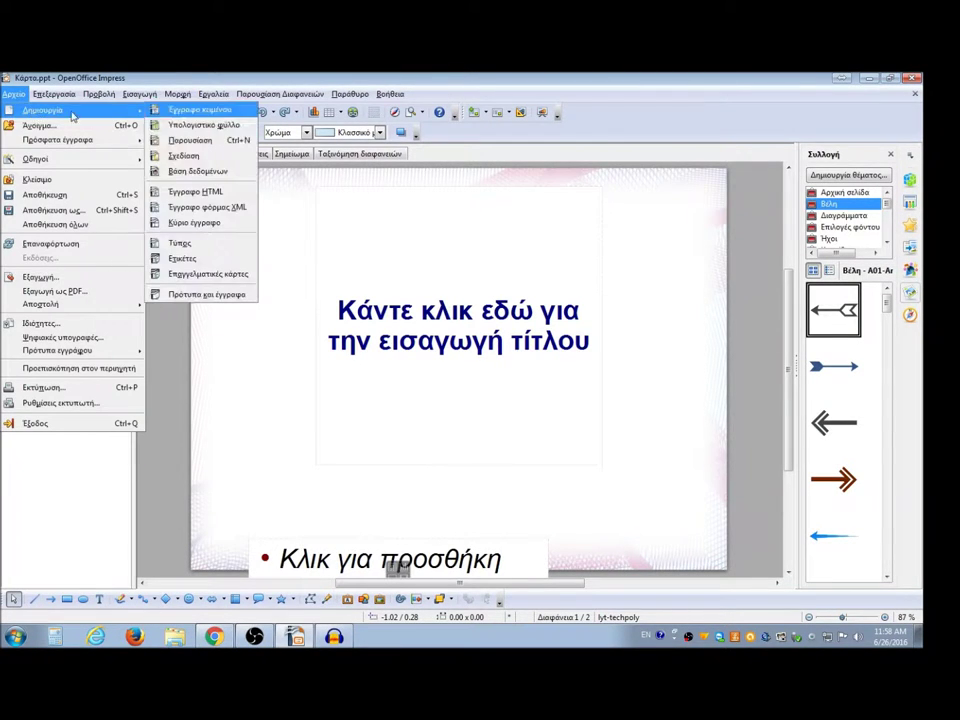
{"action": "left_click", "coordinate": [215, 117]}
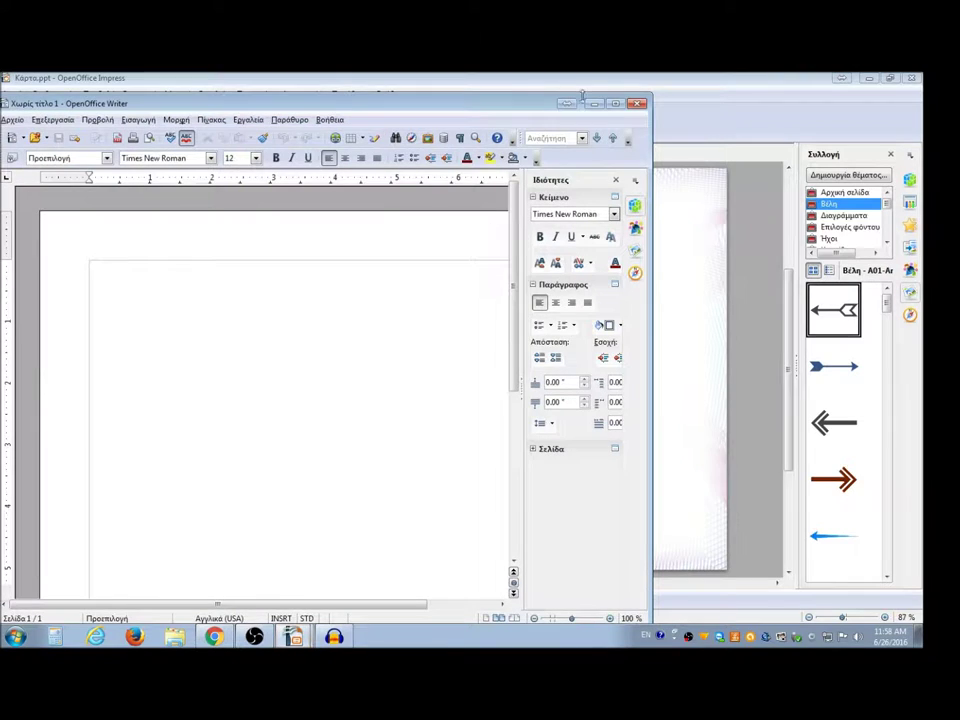
{"action": "mouse_move", "coordinate": [431, 98]}
{"action": "left_mouse_down"}
{"action": "mouse_move", "coordinate": [424, 121]}
{"action": "mouse_move", "coordinate": [620, 168]}
{"action": "mouse_move", "coordinate": [593, 159]}
{"action": "left_mouse_up"}
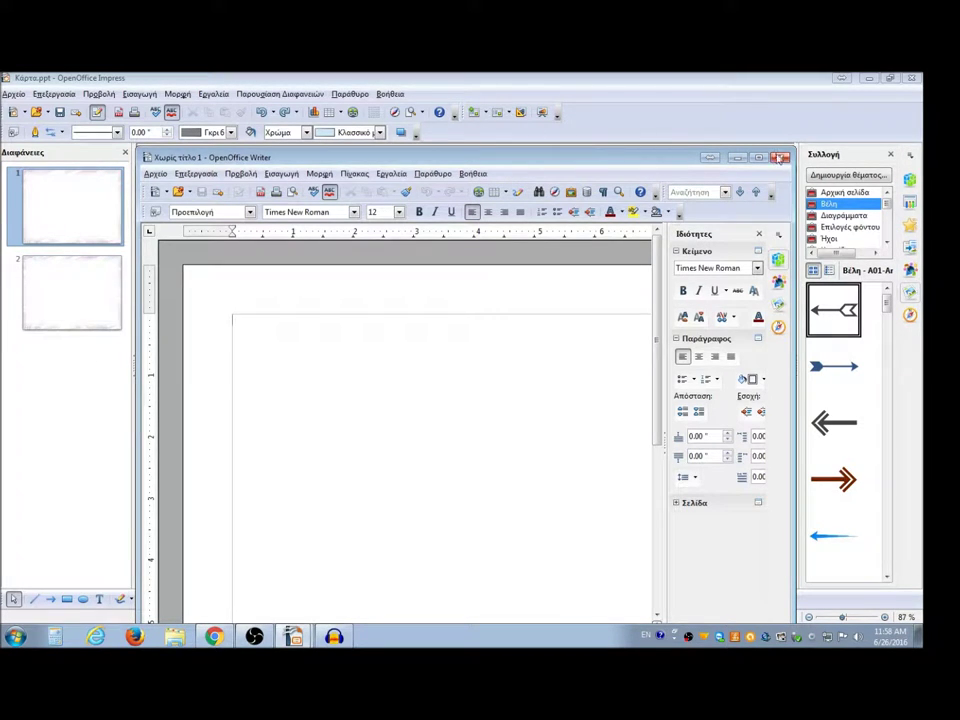
{"action": "left_click", "coordinate": [781, 157]}
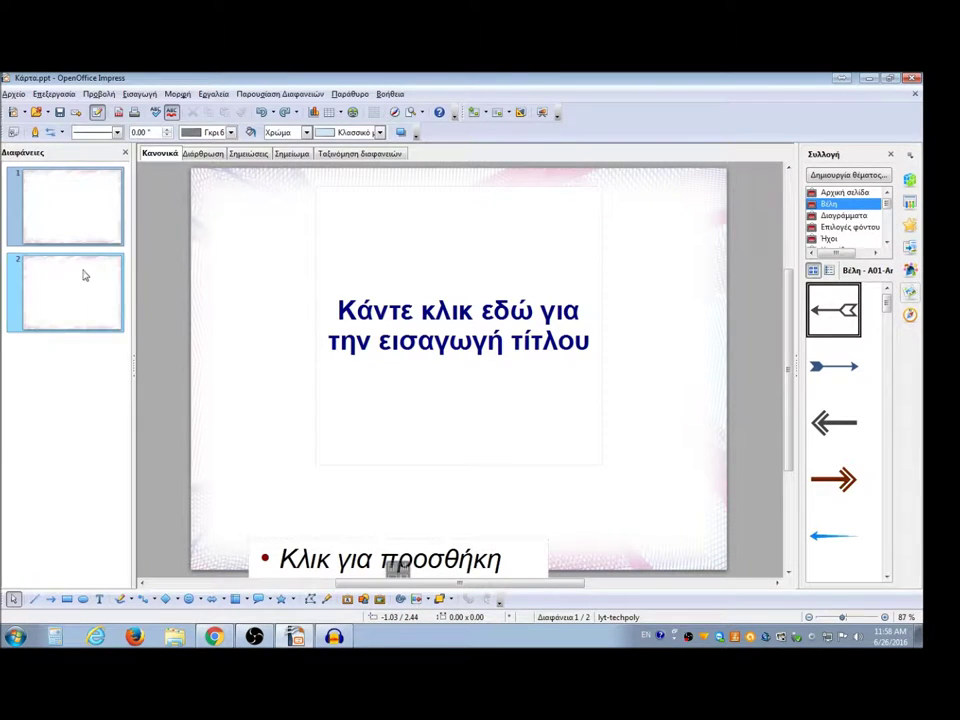
Add two new slides after slide 2, bringing the presentation to four slides
{"action": "right_click", "coordinate": [76, 282]}
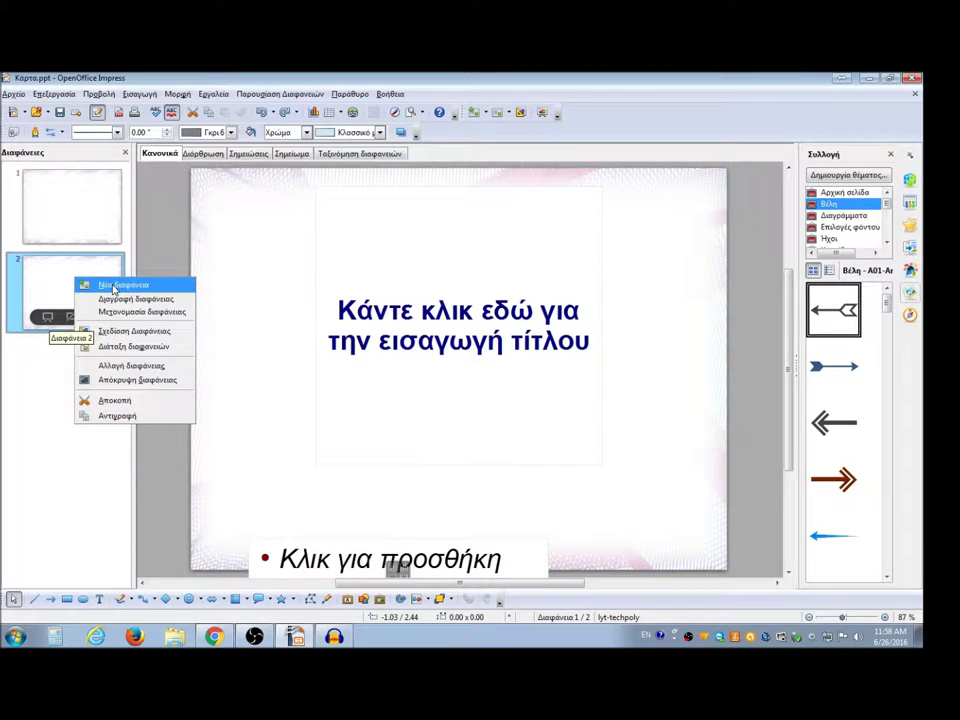
{"action": "left_click", "coordinate": [116, 286]}
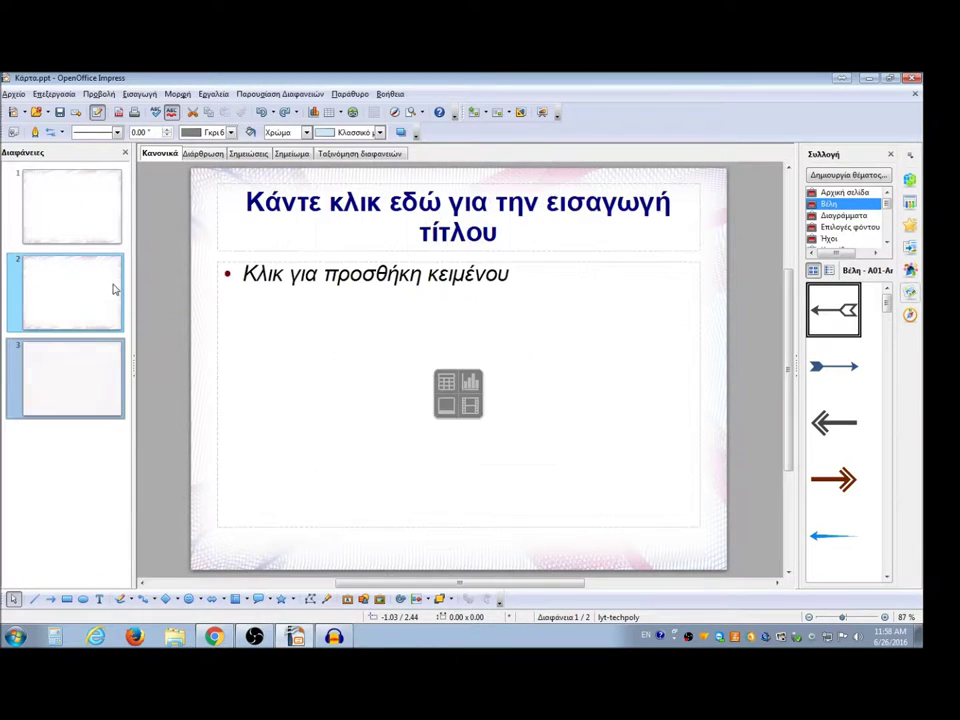
{"action": "right_click", "coordinate": [87, 397]}
{"action": "left_click", "coordinate": [127, 404]}
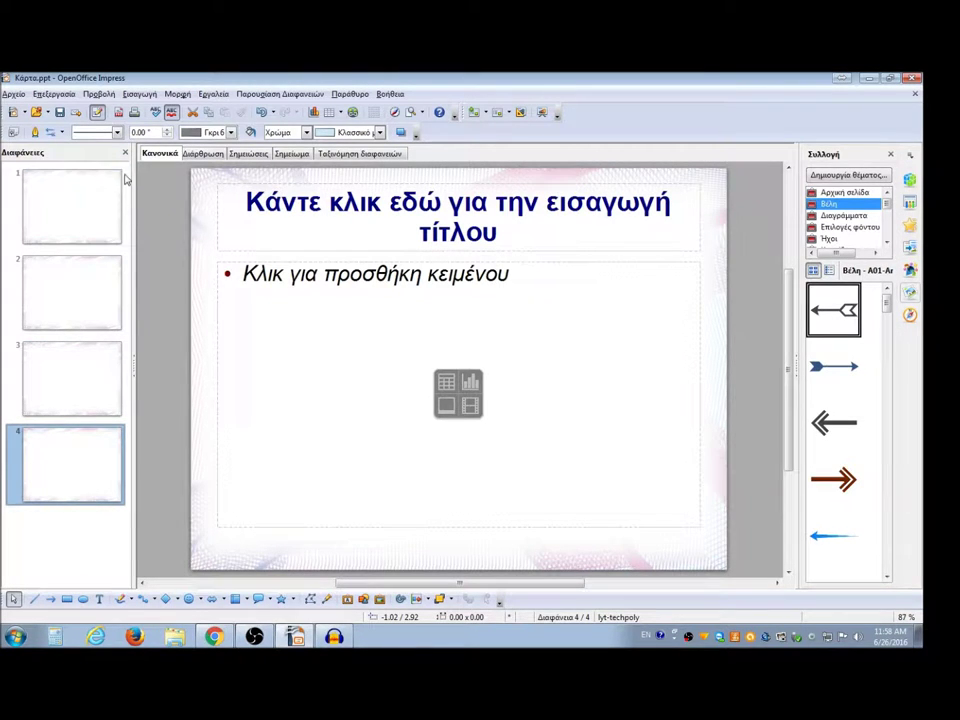
Copy slides 1–4 and paste them after slide 4 as slides 5–8
{"action": "left_click_drag", "start_coordinate": [128, 174], "coordinate": [86, 476]}
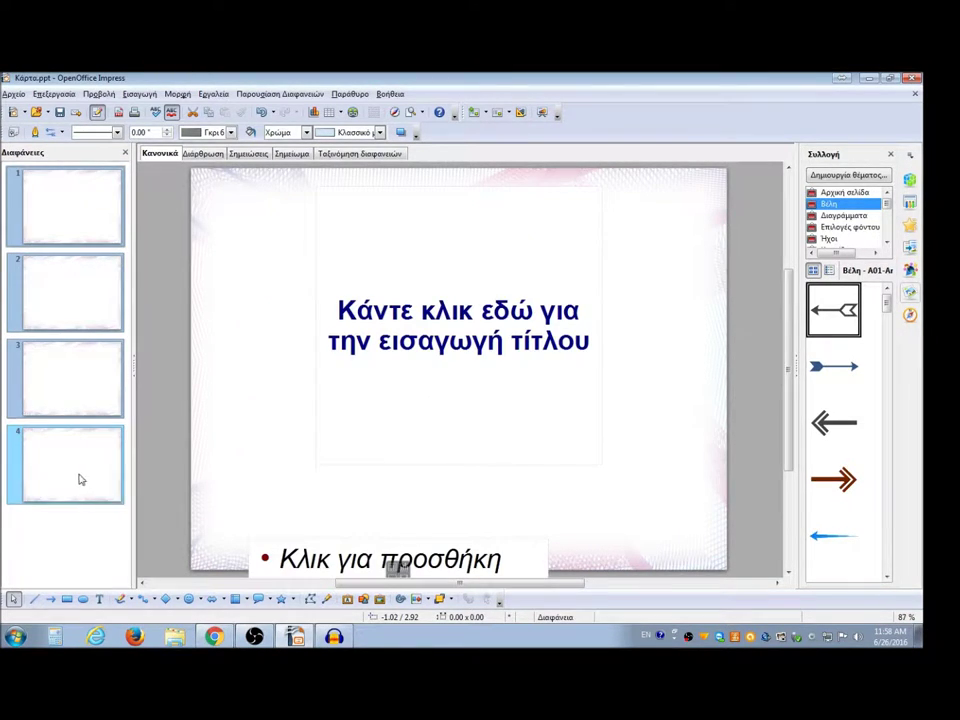
{"action": "right_click", "coordinate": [82, 478]}
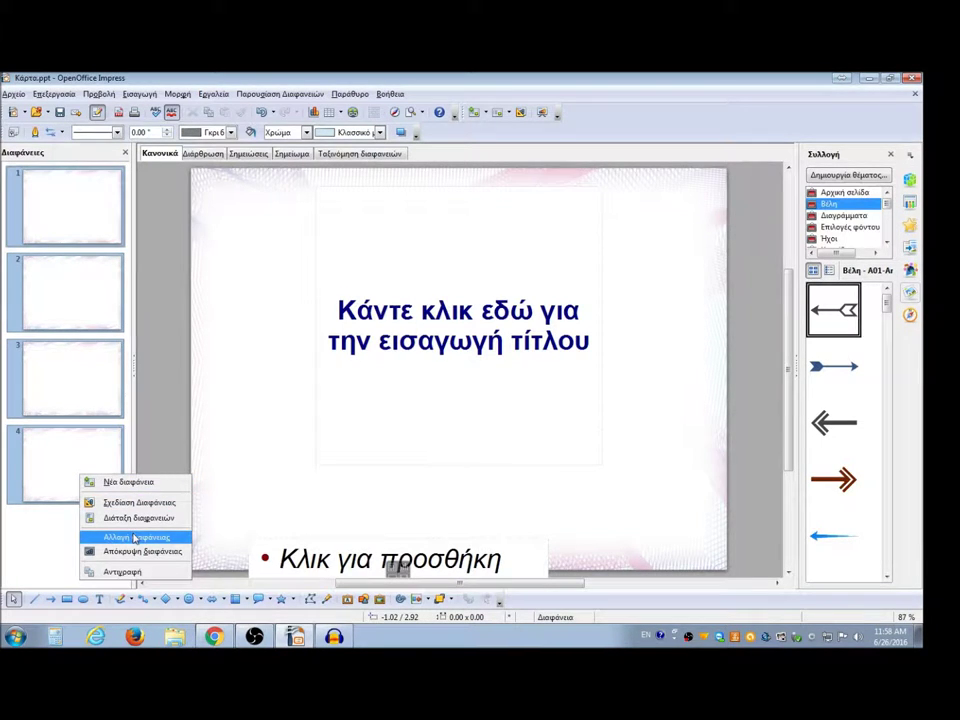
{"action": "left_click", "coordinate": [133, 572]}
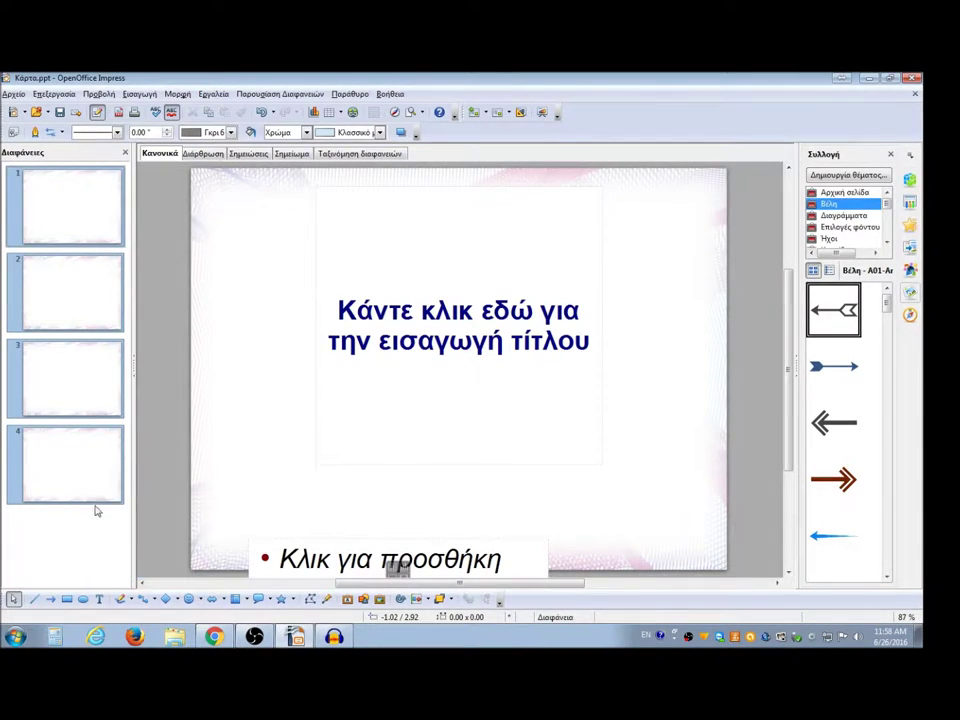
{"action": "left_click", "coordinate": [88, 489]}
{"action": "right_click", "coordinate": [88, 487]}
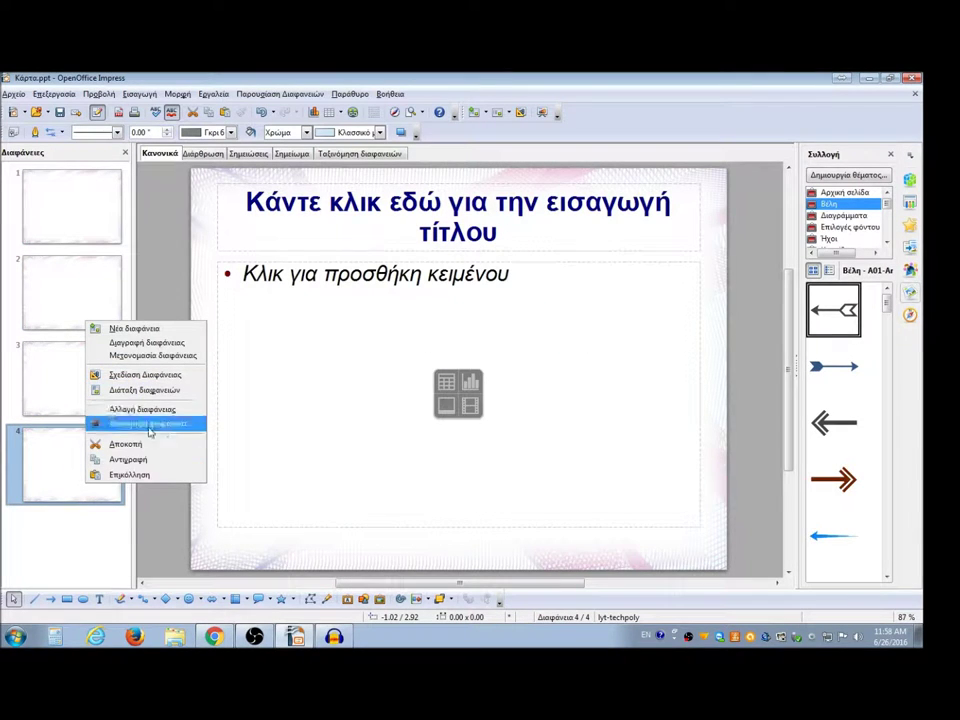
{"action": "left_click", "coordinate": [132, 474]}
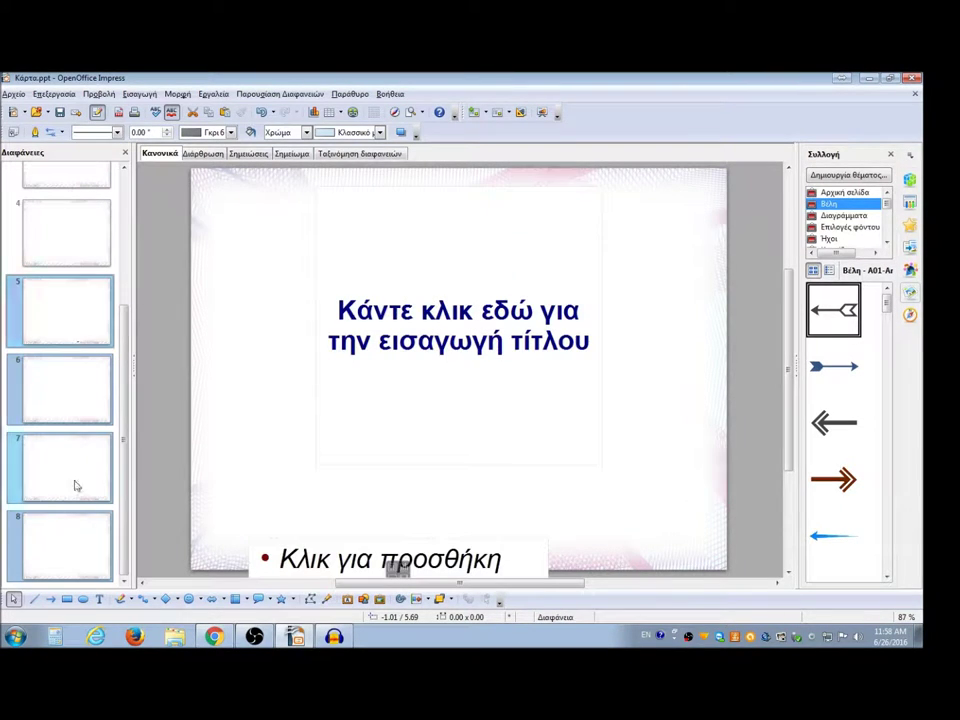
{"action": "scroll", "coordinate": [71, 407], "scroll_direction": "up", "scroll_amount": 3}
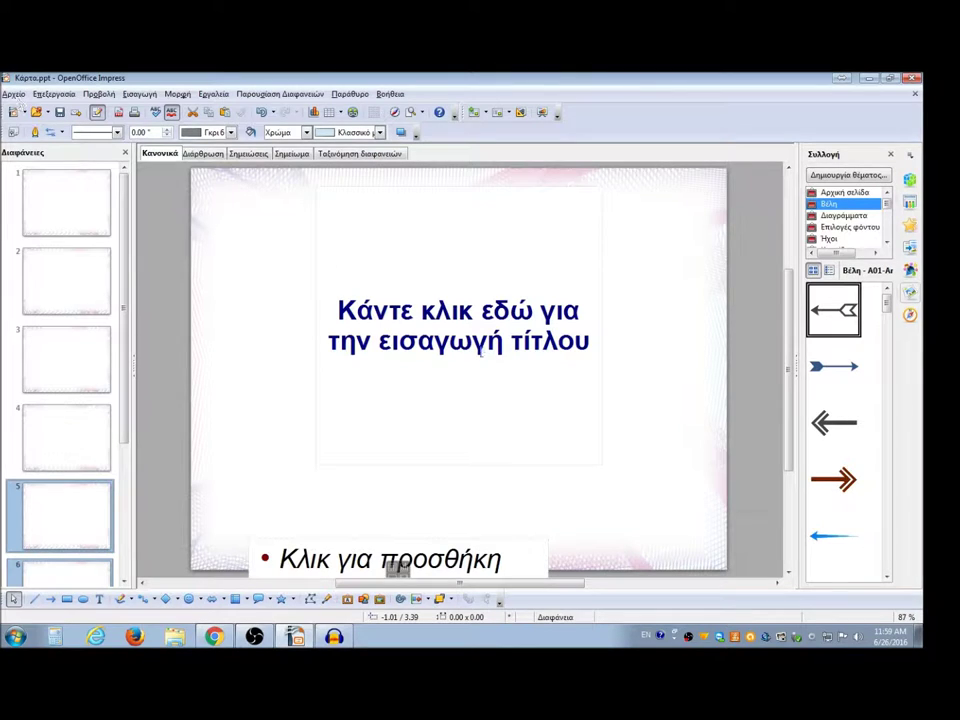
Move slide 5's title placeholder slightly lower
{"action": "left_click", "coordinate": [371, 317]}
{"action": "key", "text": "Escape"}
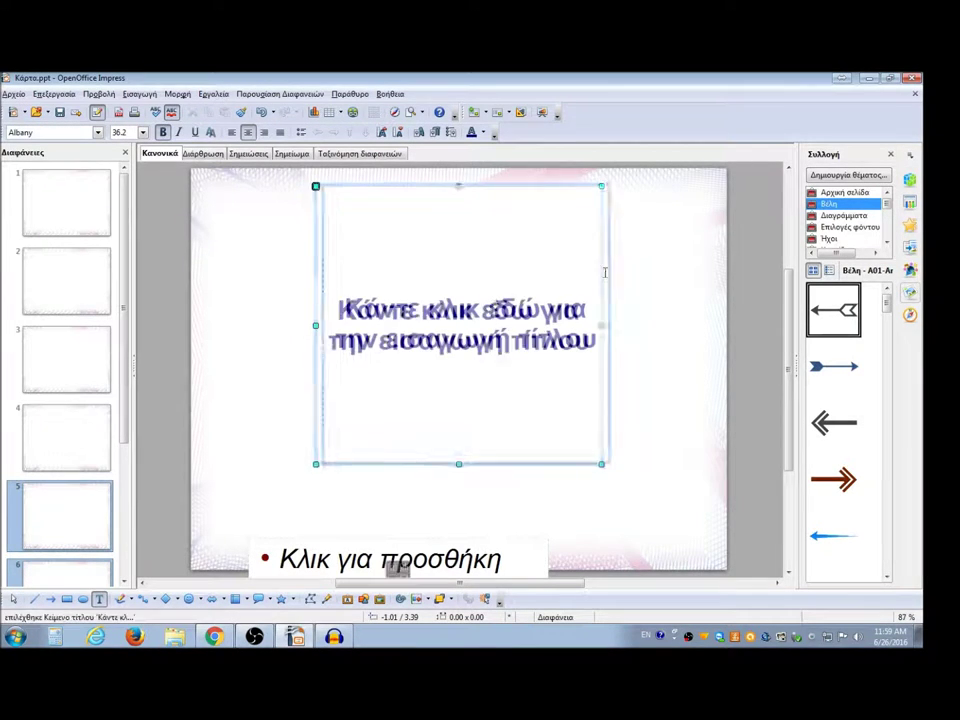
{"action": "left_click_drag", "start_coordinate": [567, 185], "coordinate": [561, 197]}
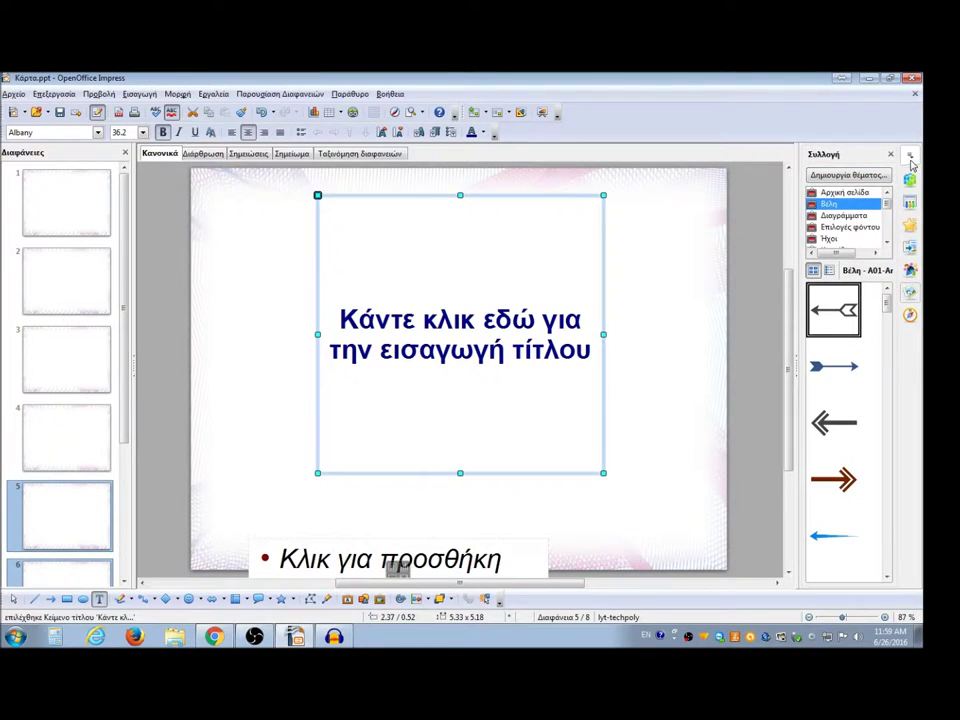
Show the Master Pages designs in the sidebar
{"action": "left_click", "coordinate": [908, 154]}
{"action": "left_click", "coordinate": [900, 142]}
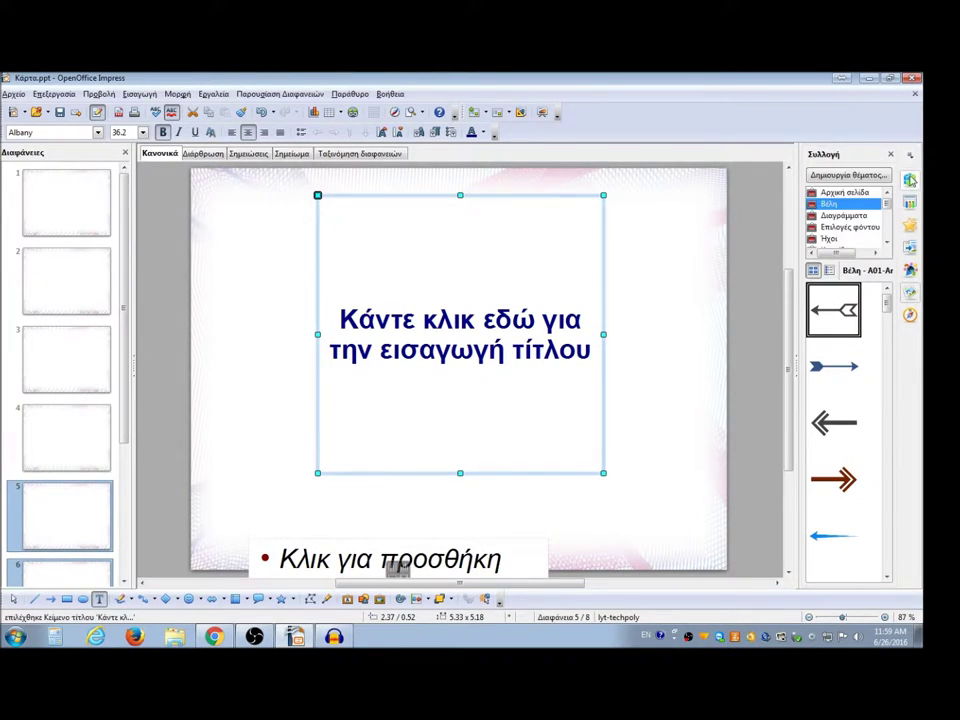
{"action": "left_click", "coordinate": [909, 180]}
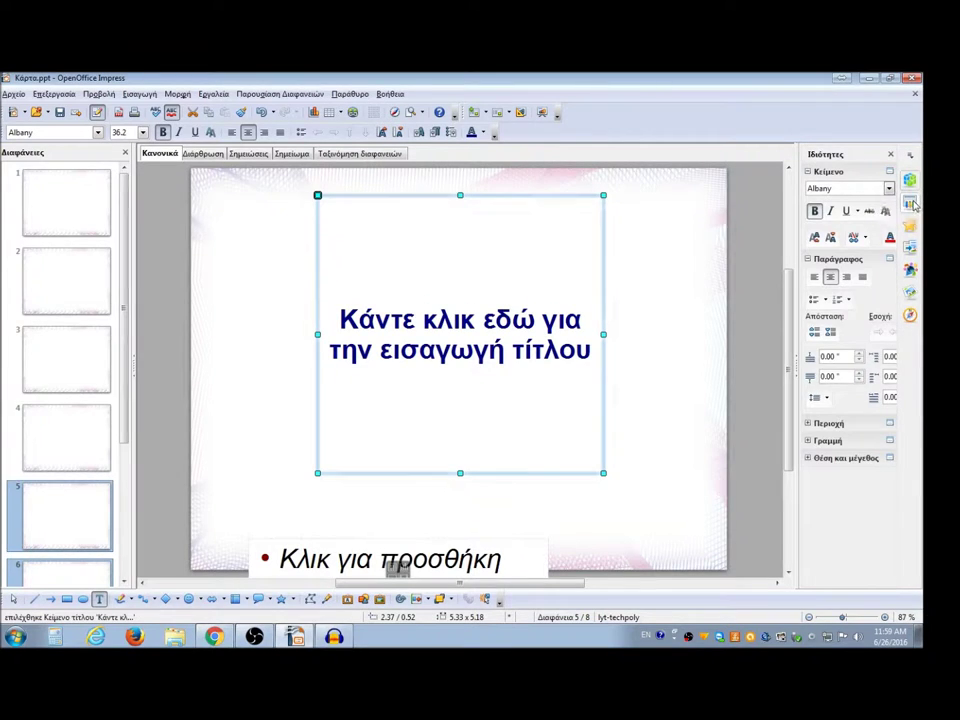
{"action": "left_click", "coordinate": [911, 205]}
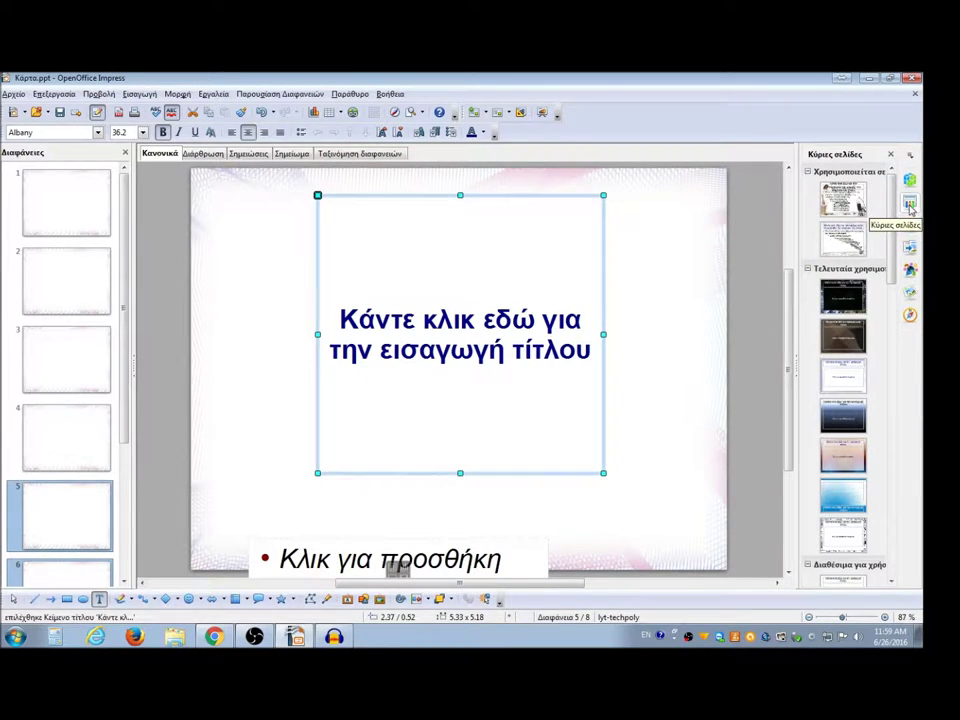
Try the keyboard and water master designs on the slides
{"action": "left_click_drag", "start_coordinate": [891, 200], "coordinate": [887, 386]}
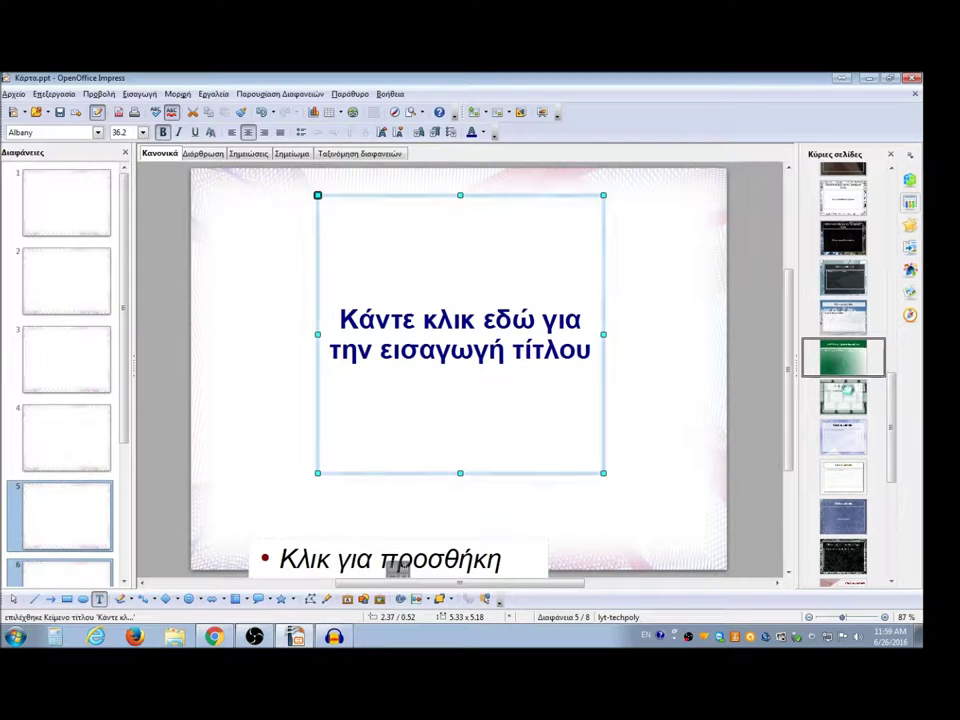
{"action": "left_click", "coordinate": [848, 395]}
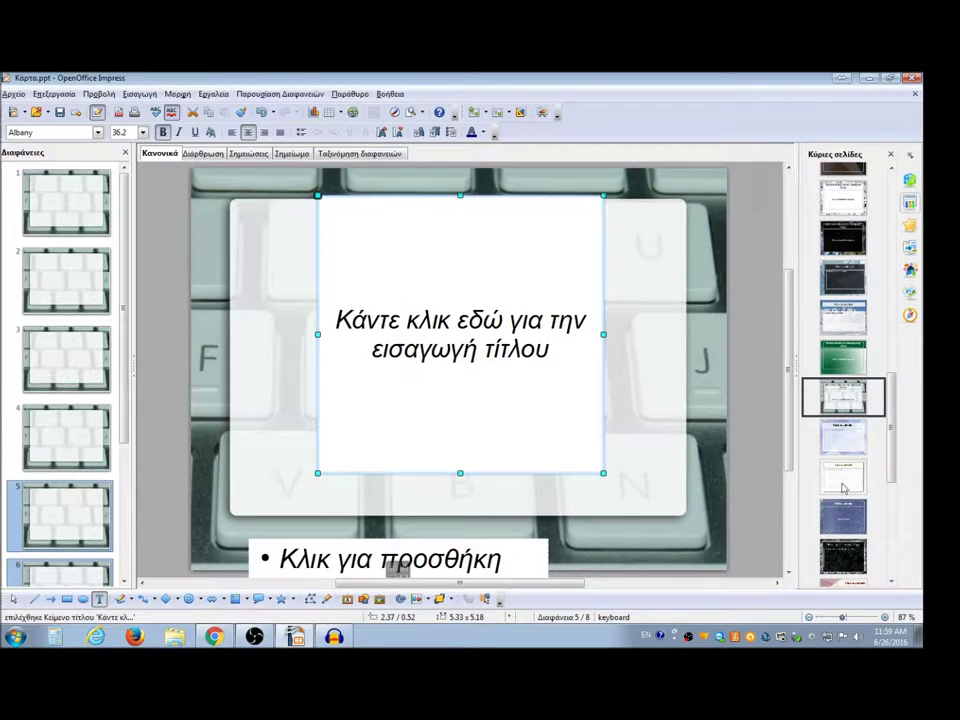
{"action": "scroll", "coordinate": [889, 398], "scroll_direction": "down", "scroll_amount": 3}
{"action": "scroll", "coordinate": [889, 398], "scroll_direction": "down", "scroll_amount": 3}
{"action": "left_click", "coordinate": [843, 407]}
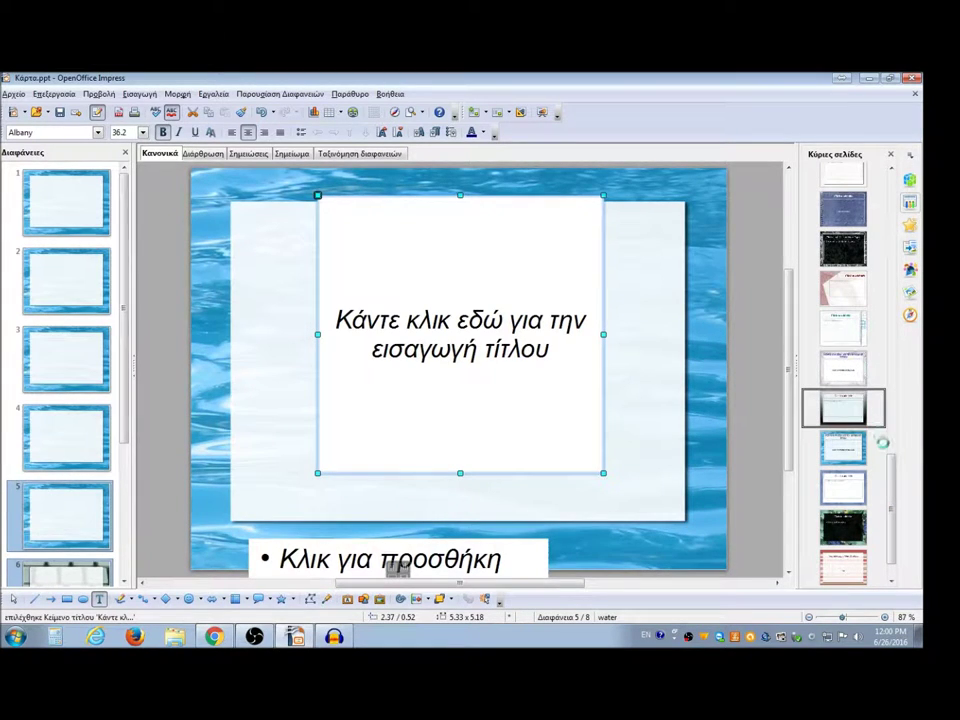
Try one more master, then apply the lyt-tunnel master design
{"action": "left_click", "coordinate": [845, 289]}
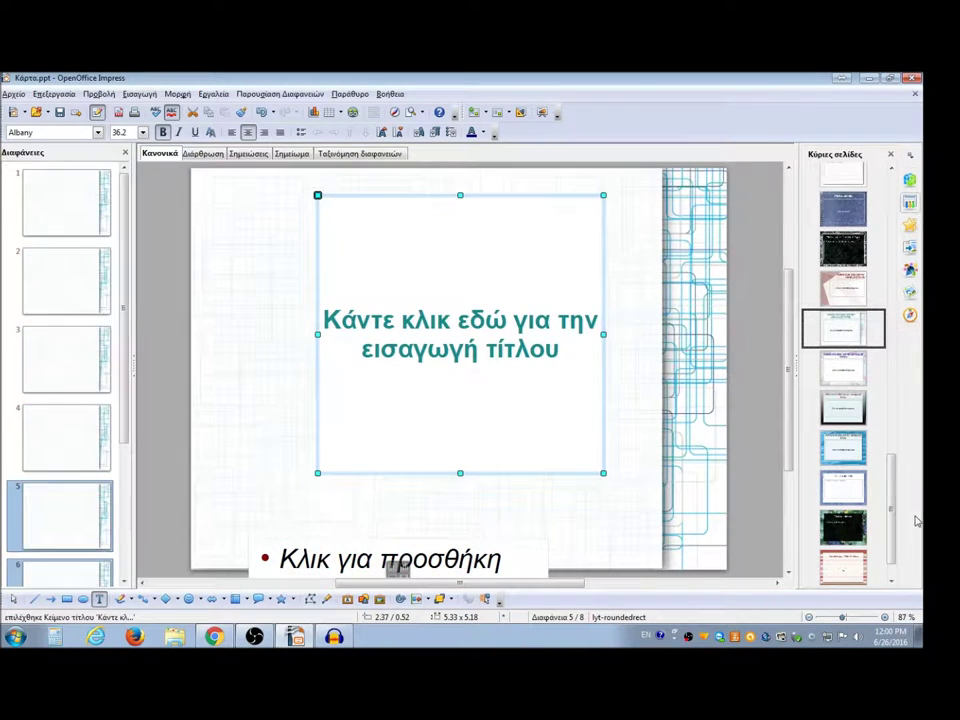
{"action": "scroll", "coordinate": [897, 478], "scroll_direction": "down", "scroll_amount": 2}
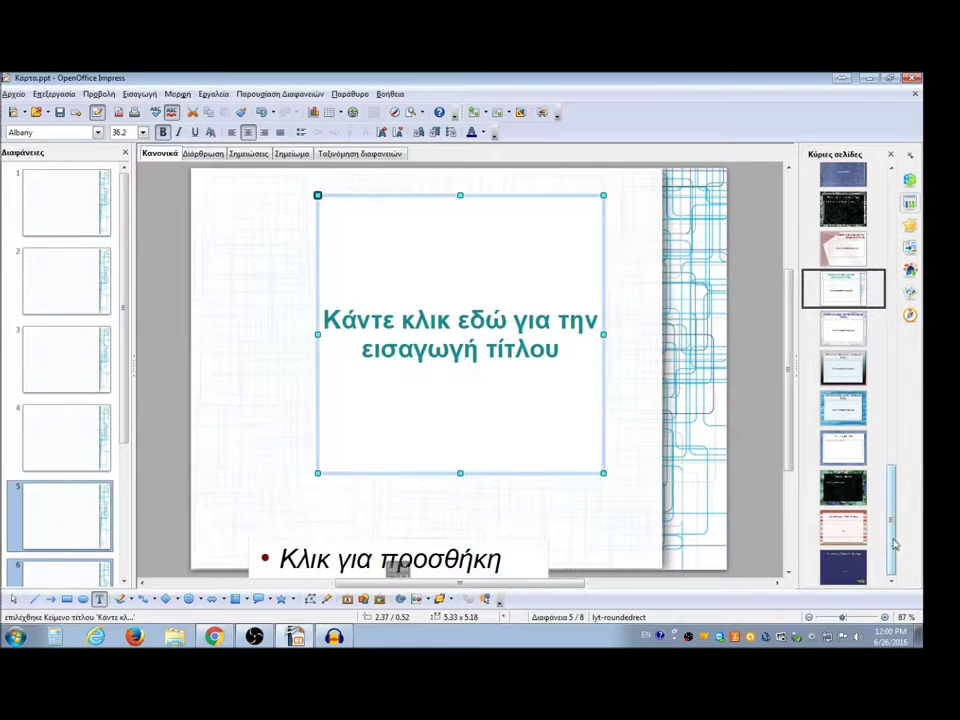
{"action": "left_click_drag", "start_coordinate": [894, 543], "coordinate": [894, 510]}
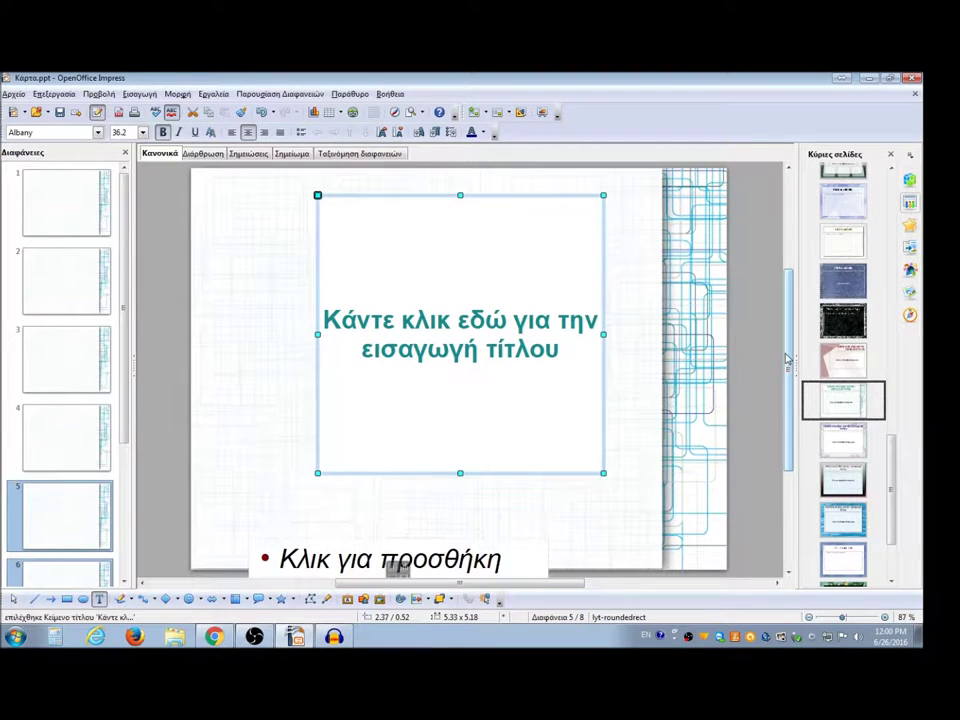
{"action": "left_click_drag", "start_coordinate": [891, 455], "coordinate": [895, 200]}
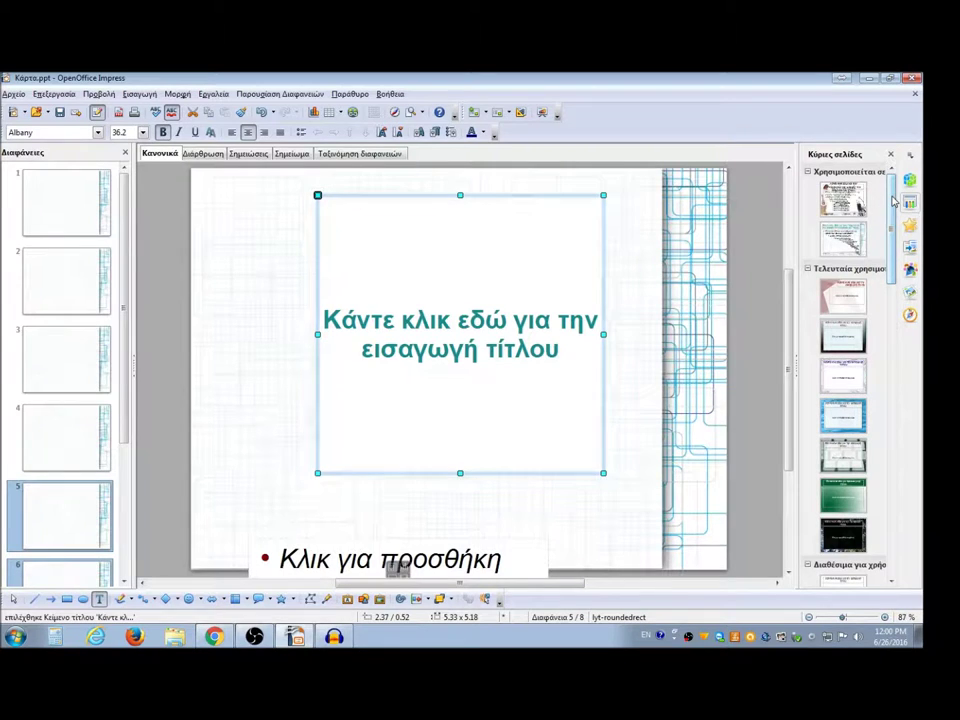
{"action": "left_click", "coordinate": [851, 339]}
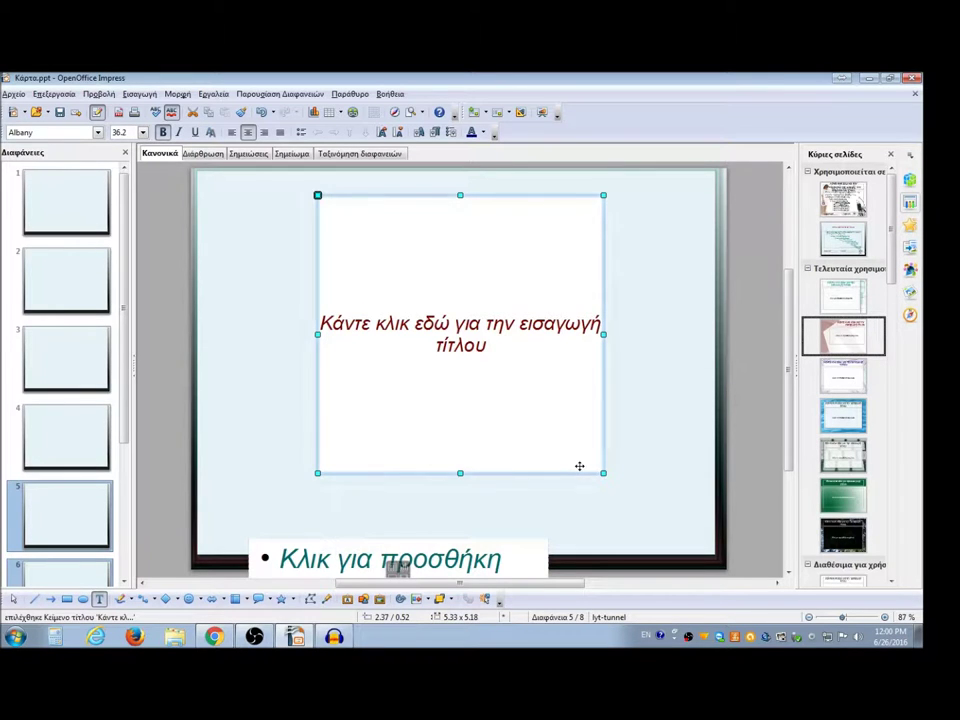
Show the Gallery in the side panel with its Βέλη arrow theme selected
{"action": "left_click", "coordinate": [911, 227]}
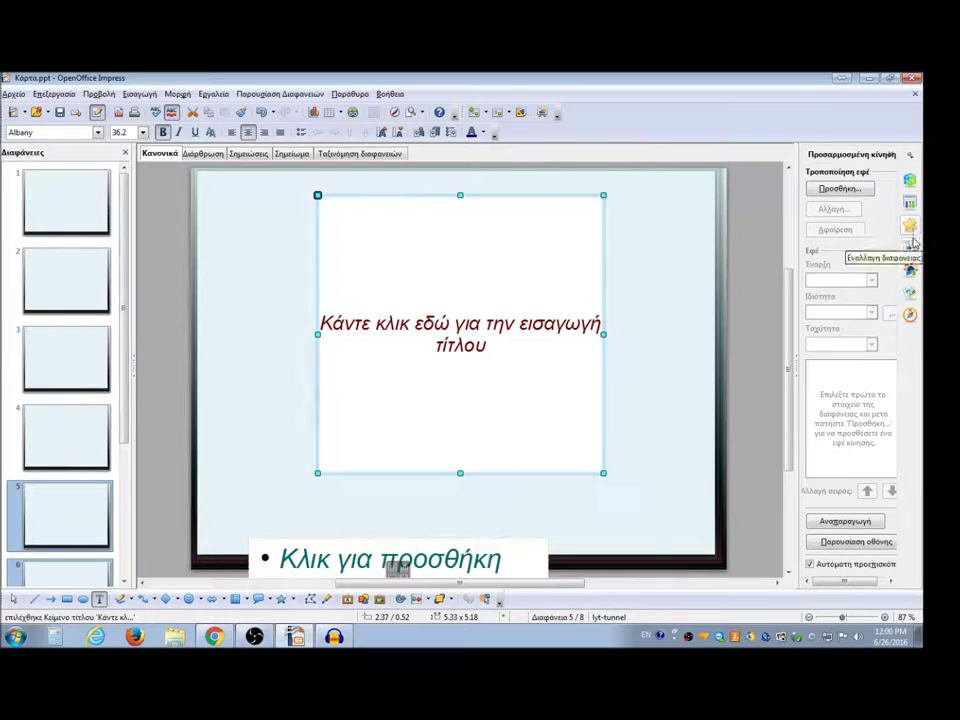
{"action": "left_click", "coordinate": [910, 248]}
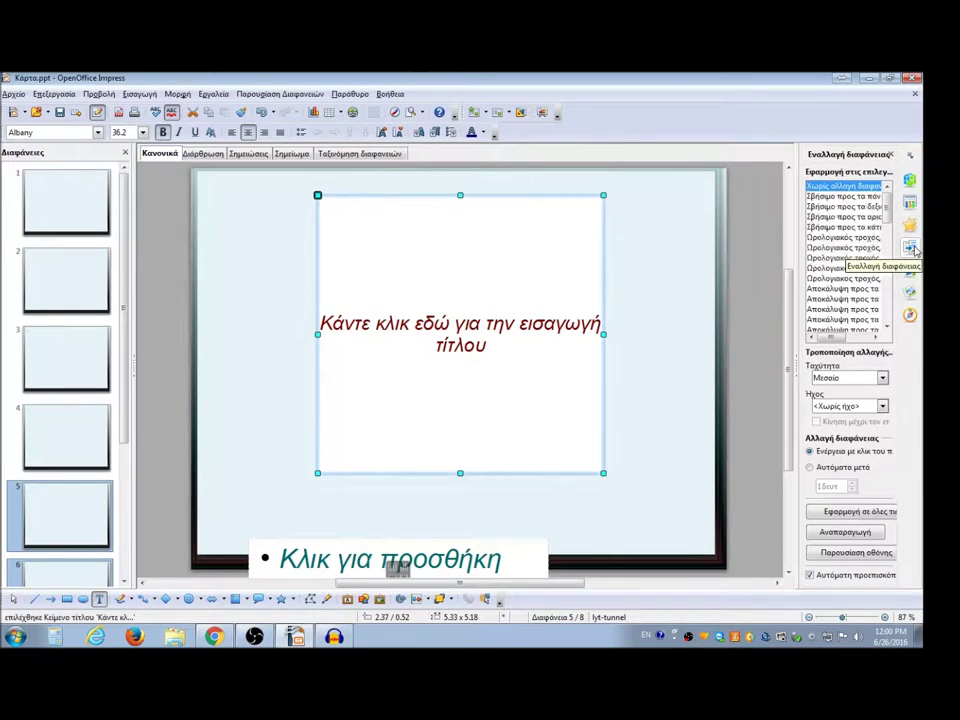
{"action": "left_click", "coordinate": [912, 269]}
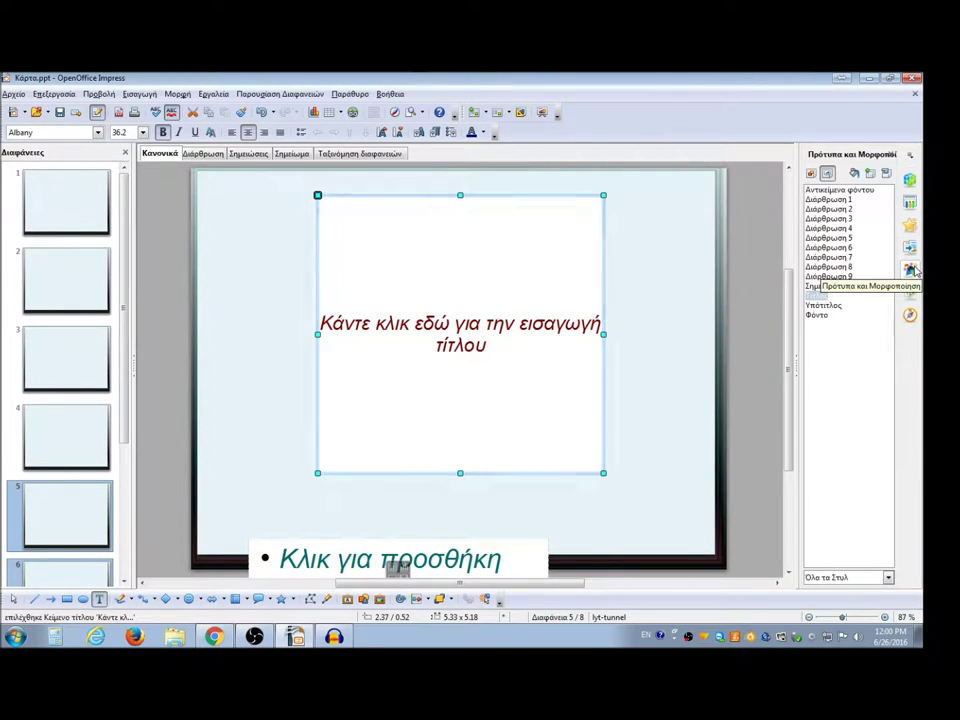
{"action": "left_click", "coordinate": [911, 292]}
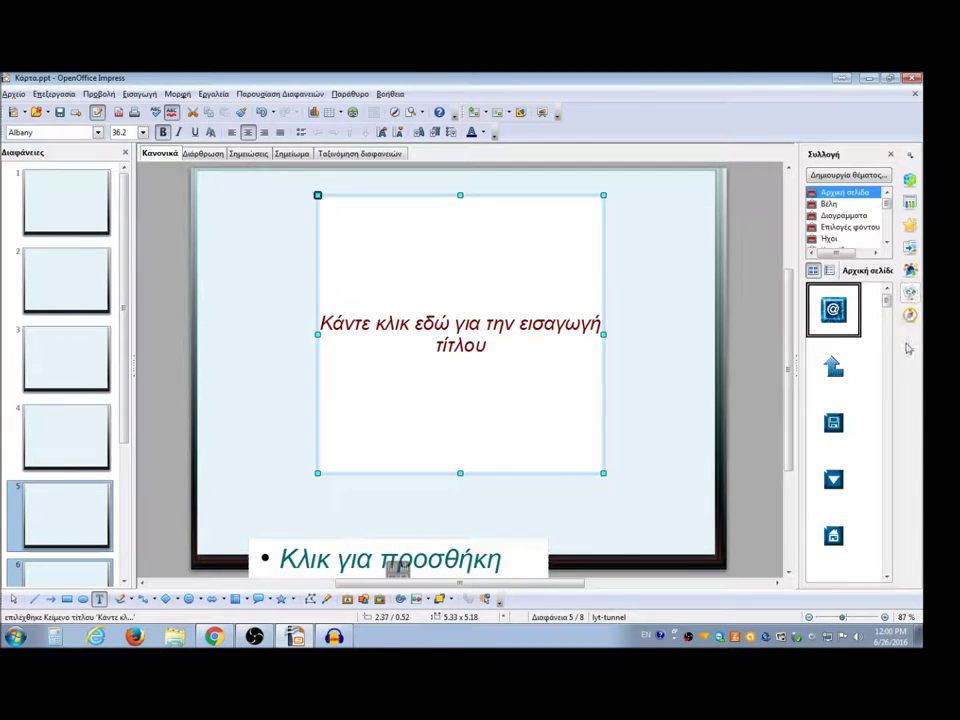
{"action": "scroll", "coordinate": [862, 354], "scroll_direction": "down", "scroll_amount": 5}
{"action": "scroll", "coordinate": [862, 354], "scroll_direction": "down", "scroll_amount": 5}
{"action": "scroll", "coordinate": [862, 354], "scroll_direction": "down", "scroll_amount": 5}
{"action": "scroll", "coordinate": [862, 358], "scroll_direction": "down", "scroll_amount": 3}
{"action": "left_click", "coordinate": [829, 204]}
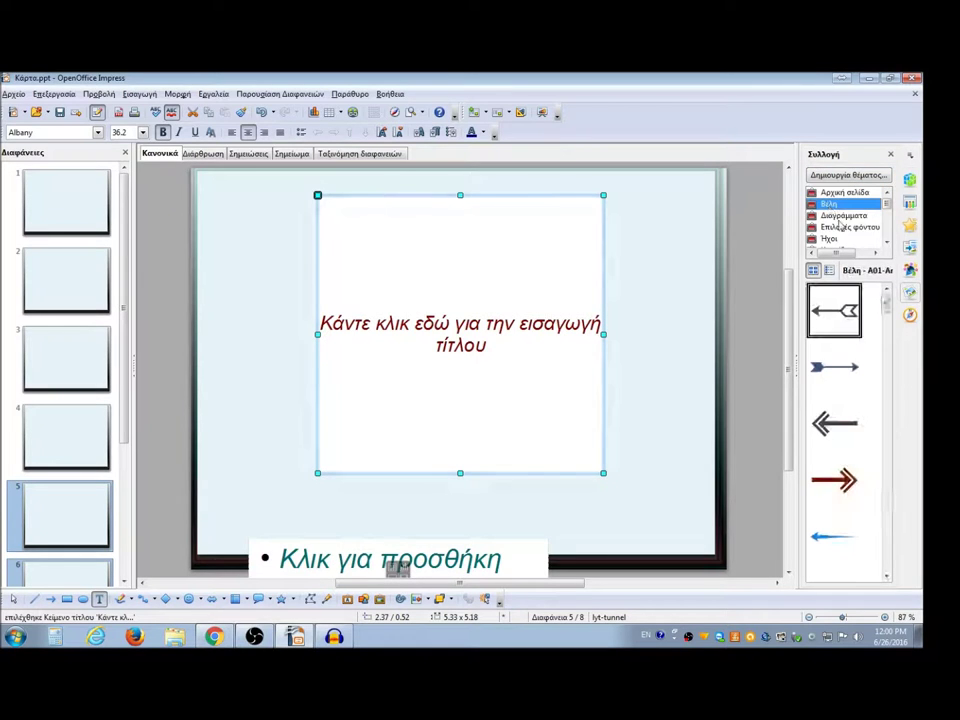
Place, enlarge and move the blocks background texture on slide 5, then undo it
{"action": "left_click", "coordinate": [843, 215]}
{"action": "left_click", "coordinate": [846, 228]}
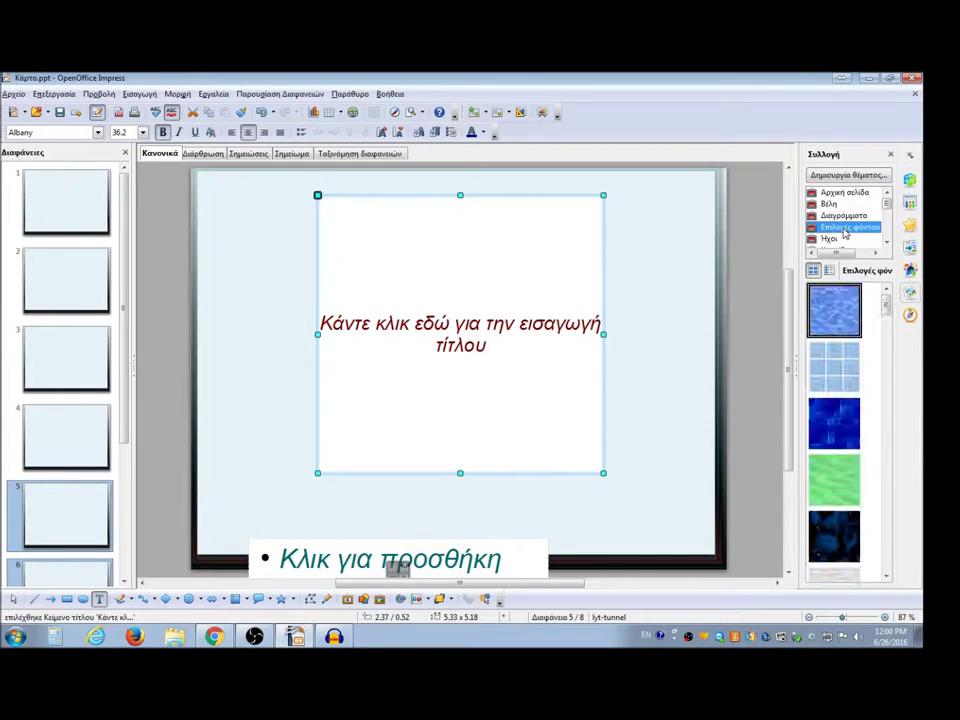
{"action": "left_click", "coordinate": [842, 358]}
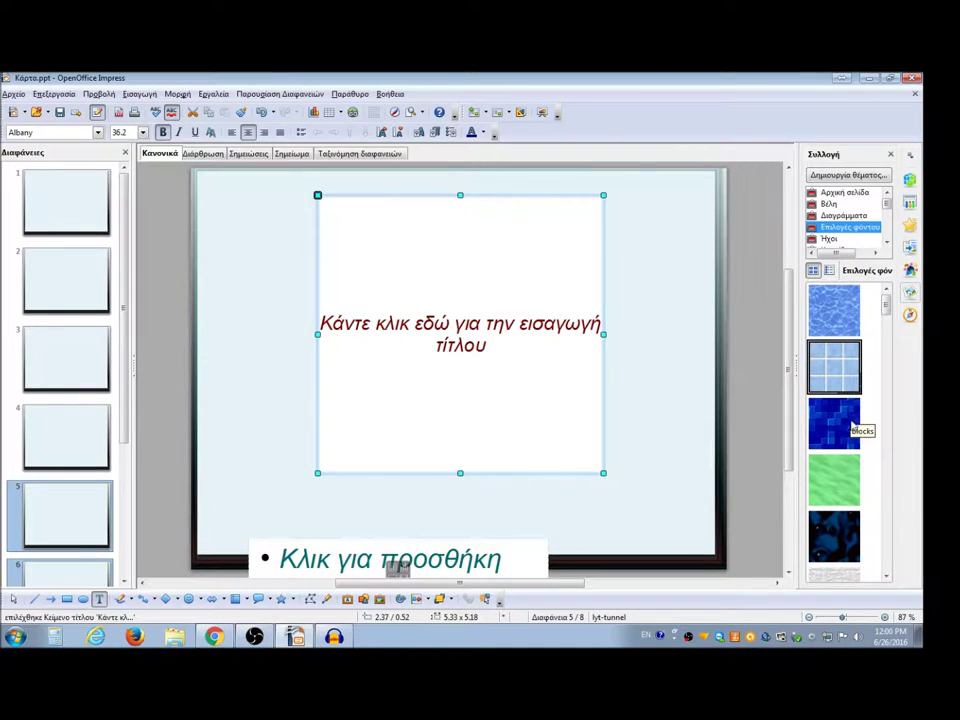
{"action": "left_click", "coordinate": [843, 410]}
{"action": "mouse_move", "coordinate": [843, 410]}
{"action": "left_mouse_down"}
{"action": "mouse_move", "coordinate": [672, 366]}
{"action": "mouse_move", "coordinate": [252, 222]}
{"action": "left_mouse_up"}
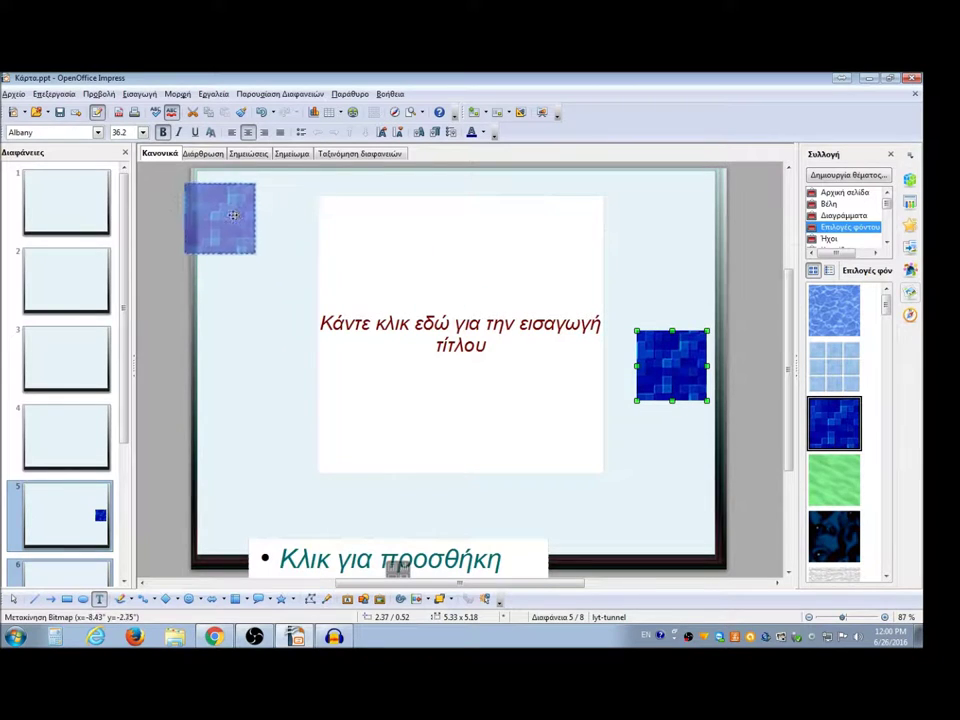
{"action": "mouse_move", "coordinate": [266, 242]}
{"action": "left_mouse_down"}
{"action": "mouse_move", "coordinate": [720, 577]}
{"action": "mouse_move", "coordinate": [721, 561]}
{"action": "left_mouse_up"}
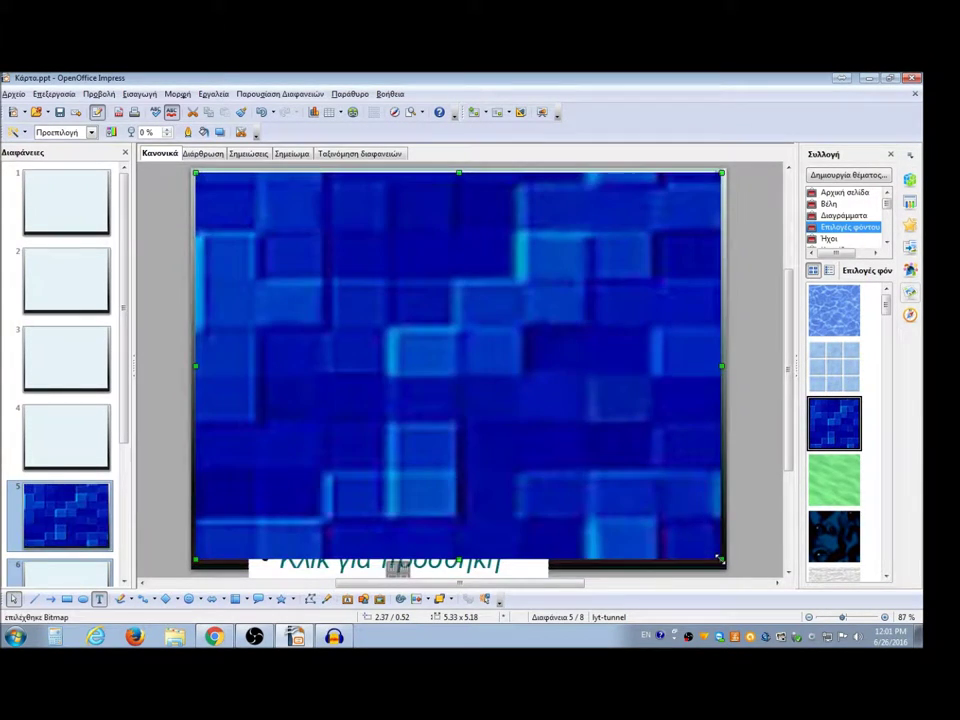
{"action": "left_click_drag", "start_coordinate": [454, 349], "coordinate": [350, 368]}
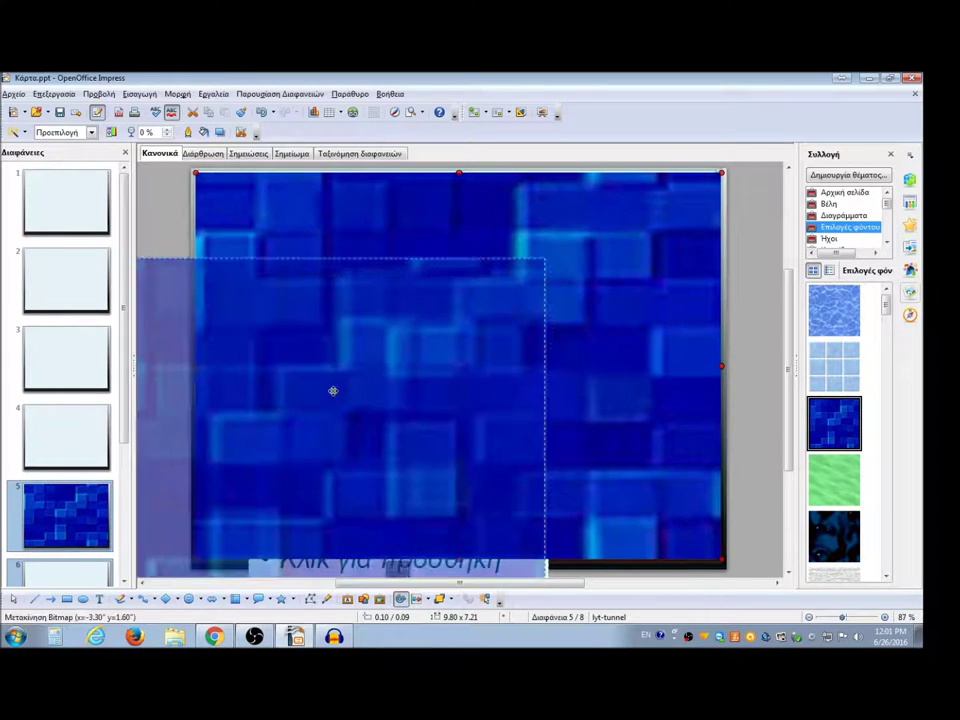
{"action": "right_click", "coordinate": [350, 368]}
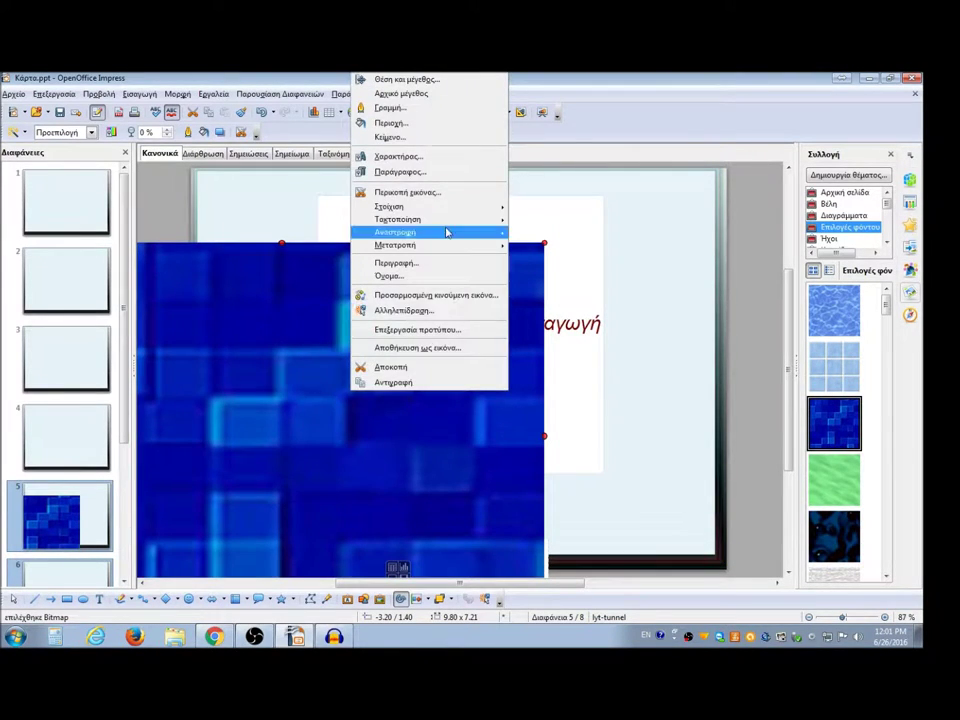
{"action": "left_click", "coordinate": [426, 368]}
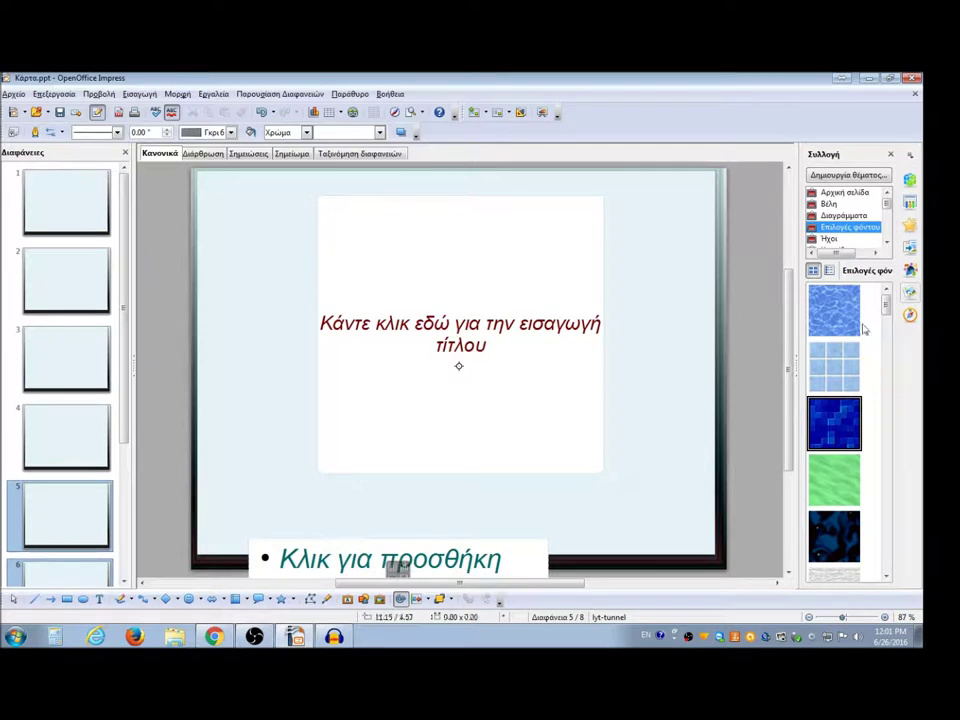
Show the Gallery's Ήχοι theme and select the applause sound clip
{"action": "left_click_drag", "start_coordinate": [886, 300], "coordinate": [887, 397]}
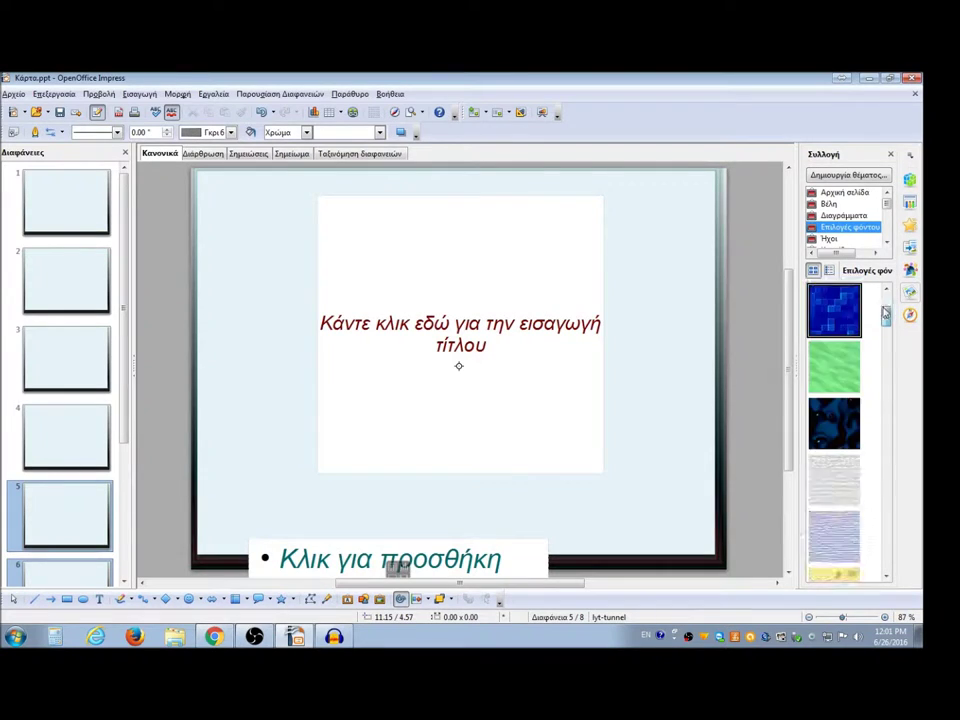
{"action": "left_click", "coordinate": [837, 240]}
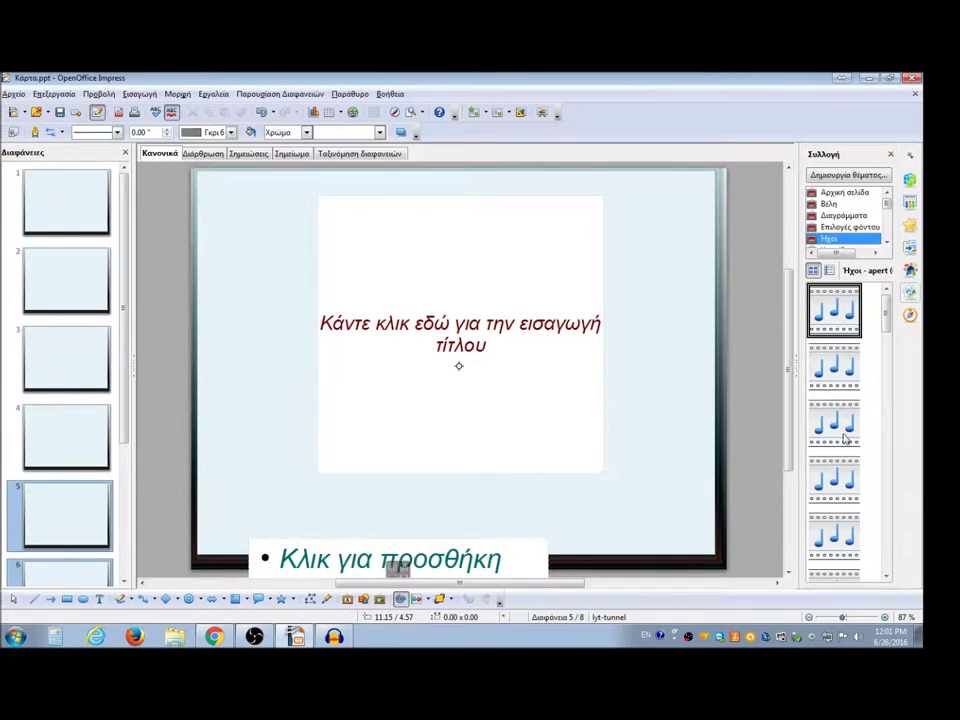
{"action": "left_click", "coordinate": [845, 432]}
{"action": "left_click", "coordinate": [887, 246]}
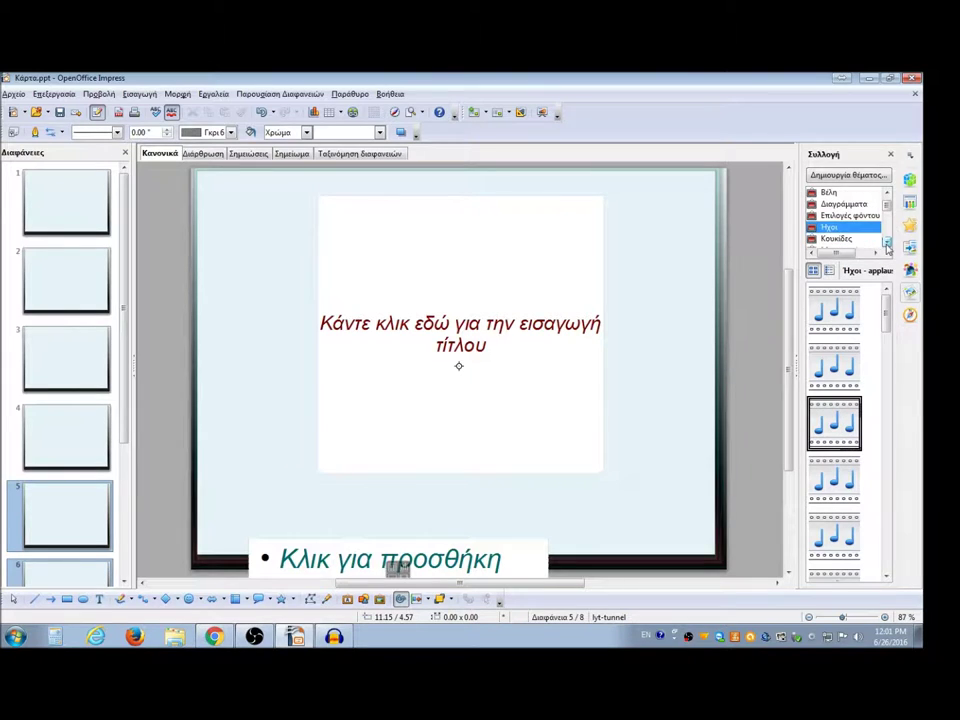
Browse the Κουκίδες, Μεταφορές, Οικονομικά and Περιβάλλον gallery themes
{"action": "left_click", "coordinate": [837, 240]}
{"action": "mouse_move", "coordinate": [888, 304]}
{"action": "left_mouse_down"}
{"action": "mouse_move", "coordinate": [899, 394]}
{"action": "mouse_move", "coordinate": [889, 399]}
{"action": "mouse_move", "coordinate": [893, 521]}
{"action": "left_mouse_up"}
{"action": "left_click", "coordinate": [886, 244]}
{"action": "left_click", "coordinate": [886, 244]}
{"action": "left_click", "coordinate": [840, 227]}
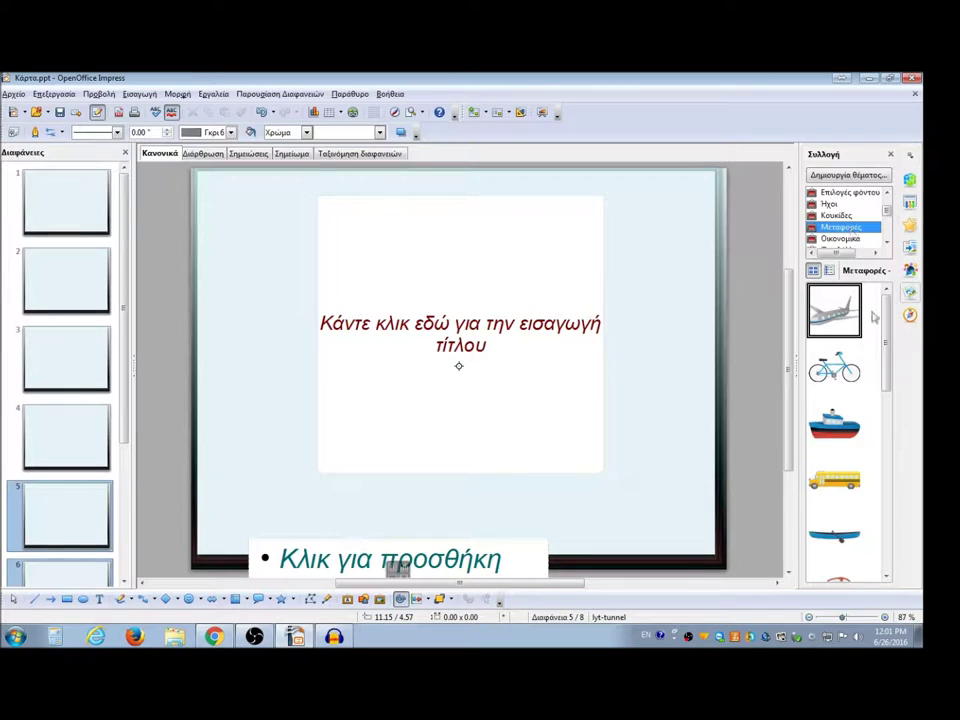
{"action": "mouse_move", "coordinate": [886, 350]}
{"action": "left_mouse_down"}
{"action": "mouse_move", "coordinate": [897, 440]}
{"action": "mouse_move", "coordinate": [849, 248]}
{"action": "left_mouse_up"}
{"action": "left_click", "coordinate": [848, 240]}
{"action": "mouse_move", "coordinate": [888, 304]}
{"action": "left_mouse_down"}
{"action": "mouse_move", "coordinate": [876, 497]}
{"action": "mouse_move", "coordinate": [880, 298]}
{"action": "left_mouse_up"}
{"action": "left_click", "coordinate": [887, 246]}
{"action": "left_click", "coordinate": [887, 246]}
{"action": "left_click", "coordinate": [845, 227]}
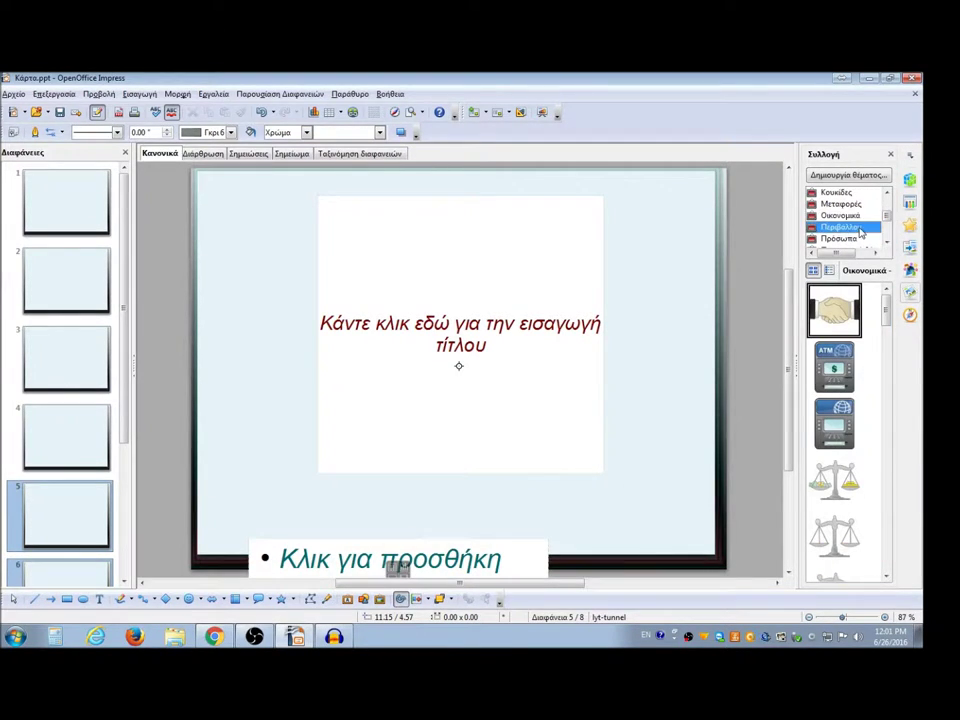
{"action": "mouse_move", "coordinate": [881, 305]}
{"action": "left_mouse_down"}
{"action": "mouse_move", "coordinate": [875, 551]}
{"action": "mouse_move", "coordinate": [879, 364]}
{"action": "mouse_move", "coordinate": [893, 275]}
{"action": "left_mouse_up"}
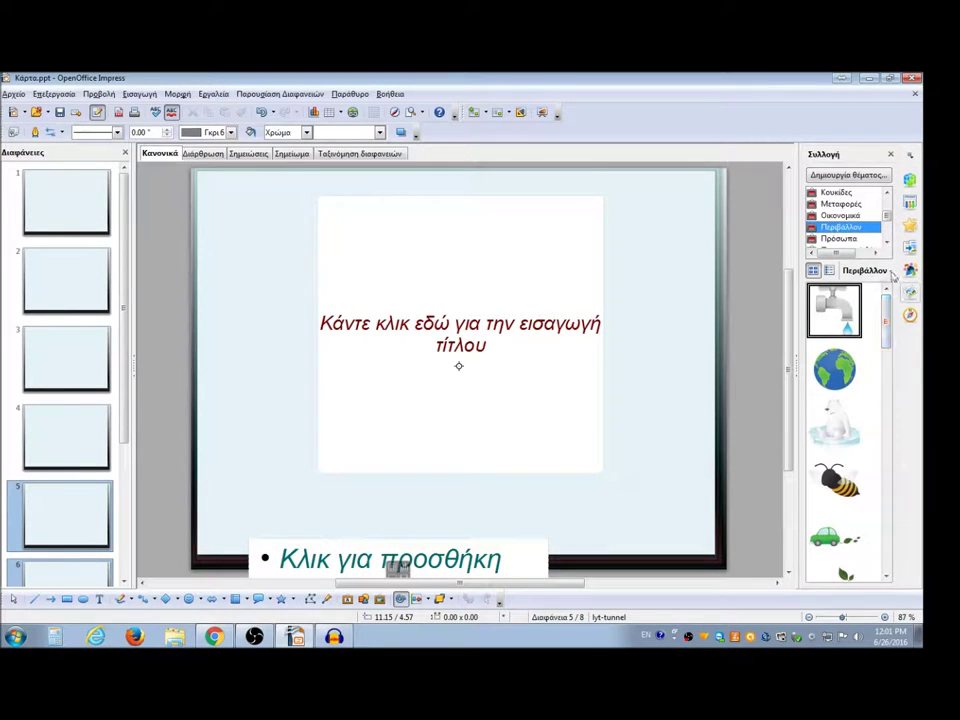
{"action": "left_click", "coordinate": [887, 245]}
{"action": "left_click", "coordinate": [887, 245]}
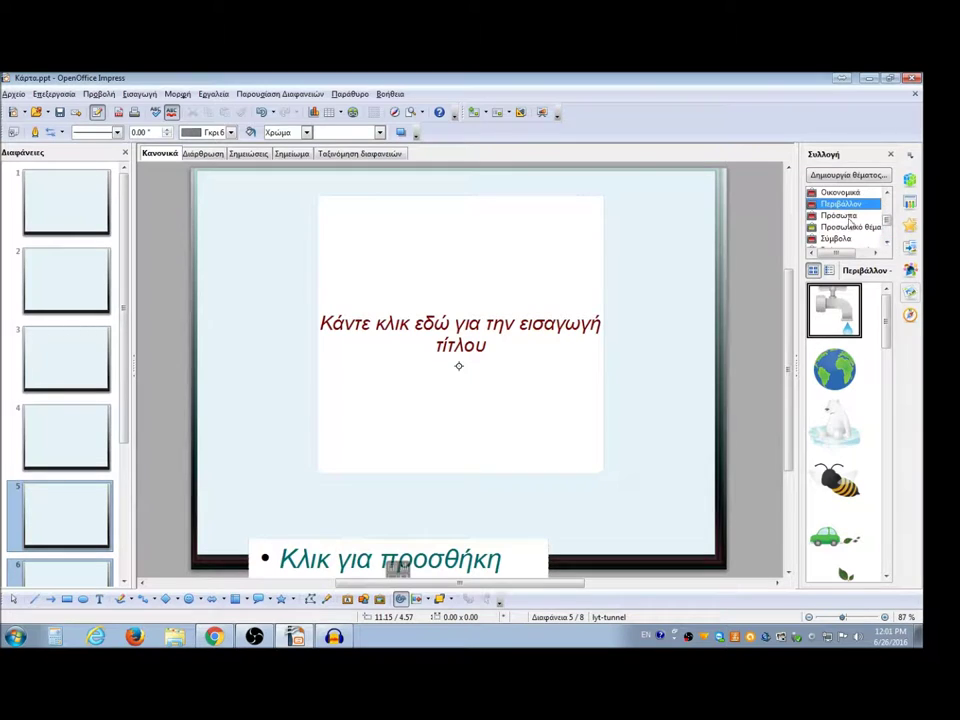
Browse Πρόσωπα and Προσωπικό θέμα, then select the clock in the Σύμβολα theme
{"action": "left_click", "coordinate": [845, 216]}
{"action": "mouse_move", "coordinate": [888, 310]}
{"action": "left_mouse_down"}
{"action": "mouse_move", "coordinate": [886, 471]}
{"action": "mouse_move", "coordinate": [903, 522]}
{"action": "left_mouse_up"}
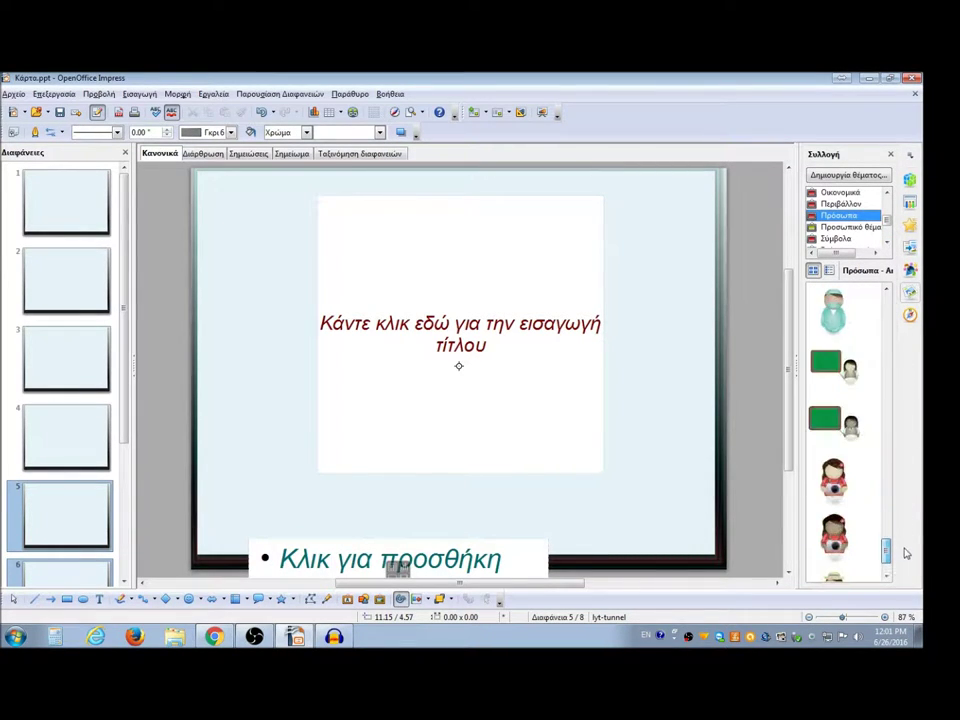
{"action": "left_click", "coordinate": [909, 305]}
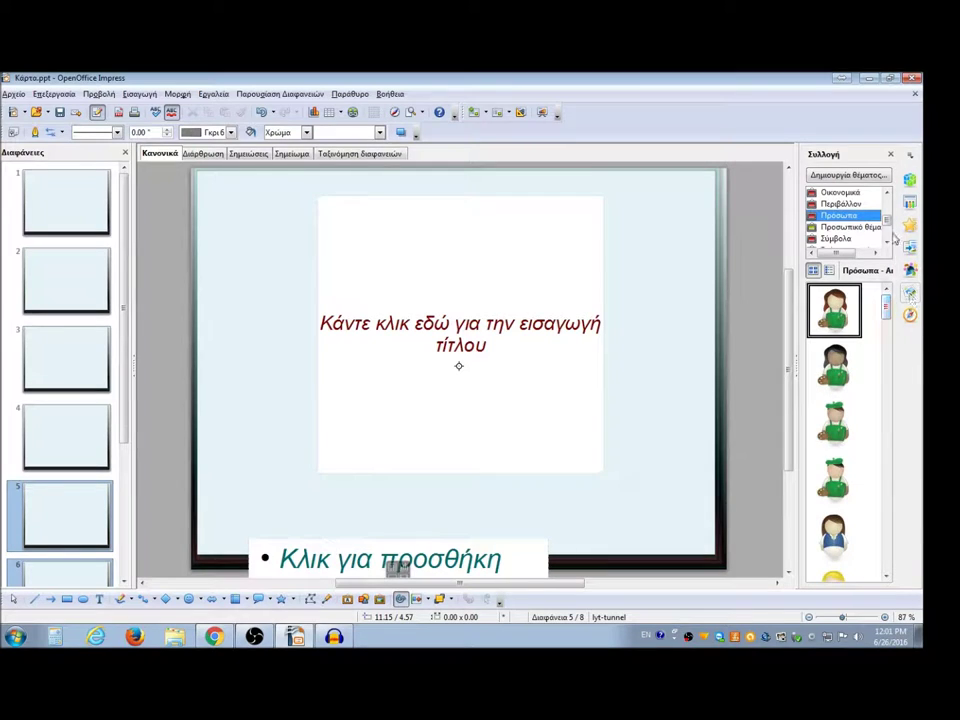
{"action": "left_click", "coordinate": [870, 227]}
{"action": "left_click", "coordinate": [870, 238]}
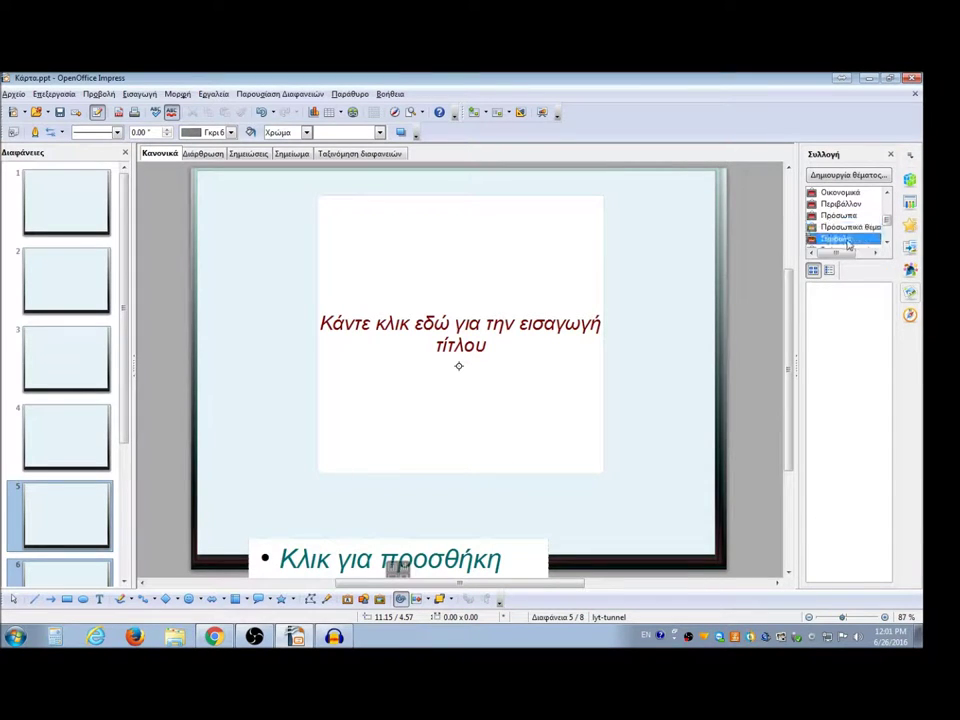
{"action": "left_click_drag", "start_coordinate": [887, 305], "coordinate": [897, 347]}
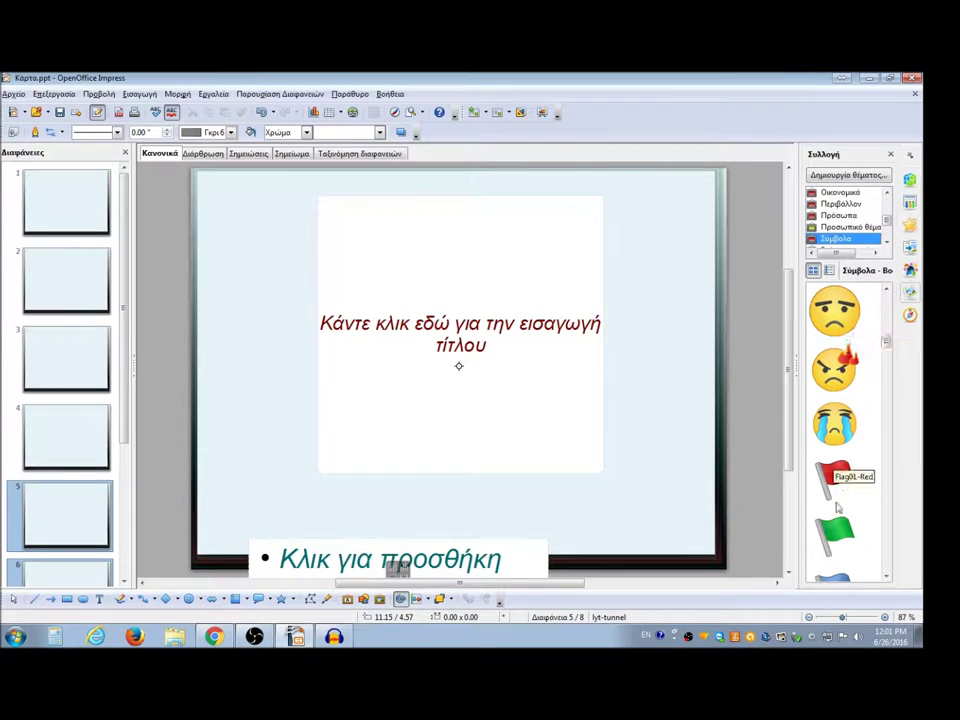
{"action": "scroll", "coordinate": [828, 360], "scroll_direction": "up", "scroll_amount": 2}
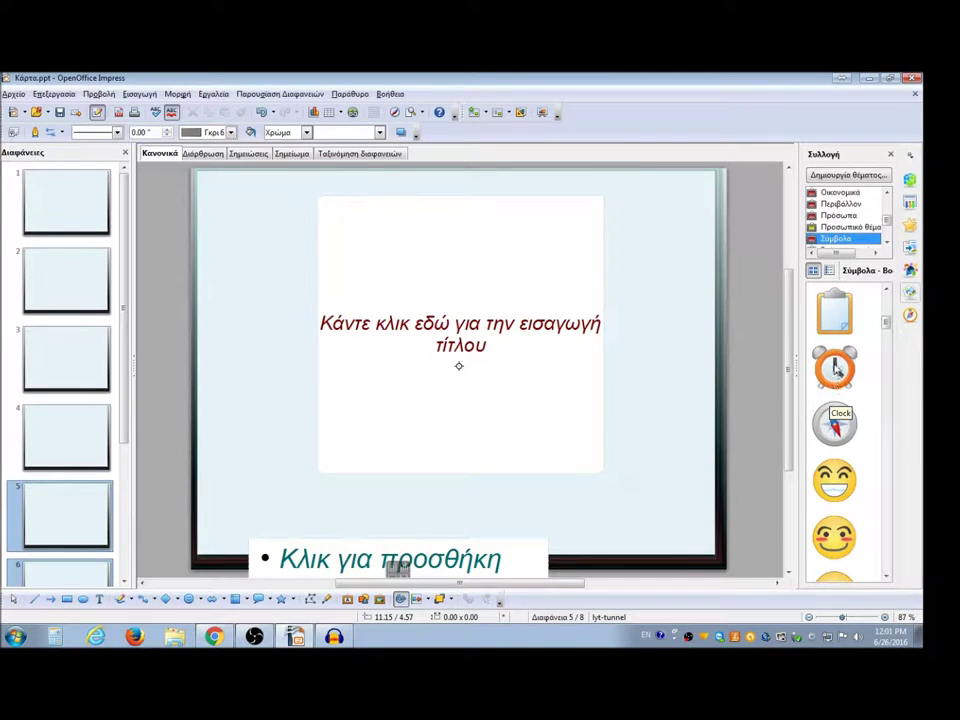
{"action": "left_click", "coordinate": [837, 371]}
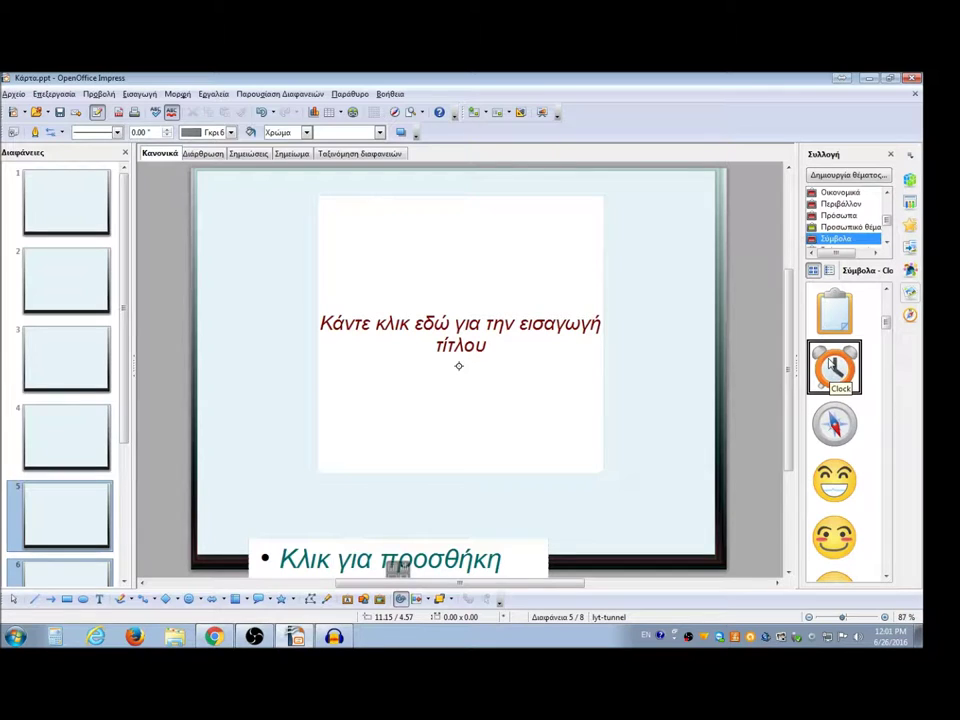
Place the clock at slide 5's top right and a laughing smiley over the title
{"action": "mouse_move", "coordinate": [840, 368]}
{"action": "left_mouse_down"}
{"action": "mouse_move", "coordinate": [515, 292]}
{"action": "mouse_move", "coordinate": [585, 220]}
{"action": "left_mouse_up"}
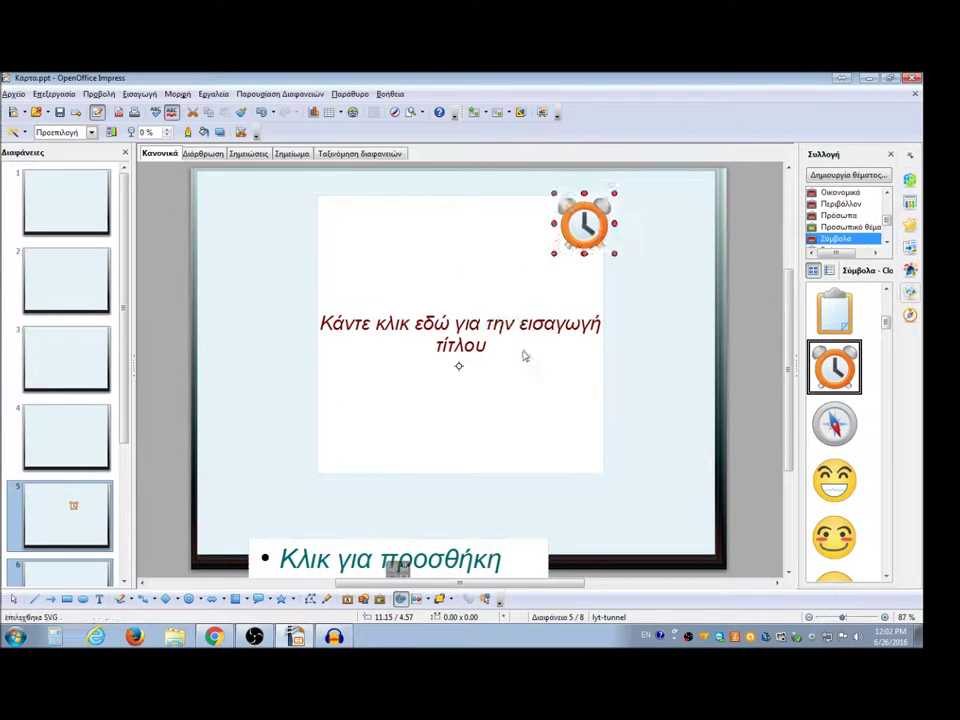
{"action": "scroll", "coordinate": [397, 286], "scroll_direction": "down", "scroll_amount": 2}
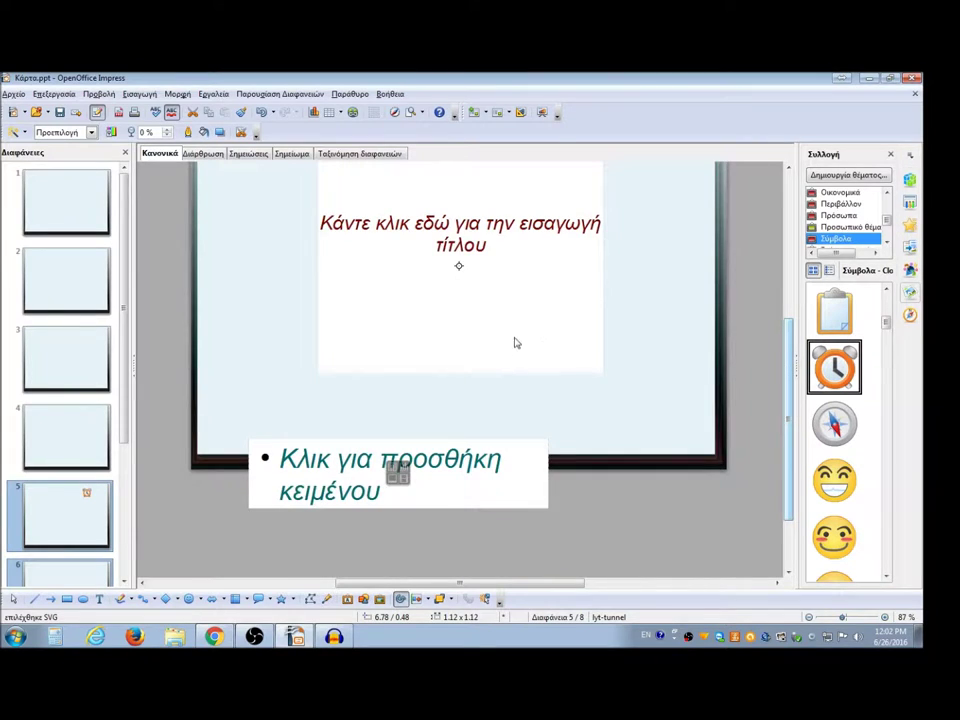
{"action": "scroll", "coordinate": [517, 348], "scroll_direction": "up", "scroll_amount": 2}
{"action": "left_click_drag", "start_coordinate": [834, 480], "coordinate": [505, 323]}
Add the folder and the red stop sign to slide 5
{"action": "left_click_drag", "start_coordinate": [888, 326], "coordinate": [898, 411]}
{"action": "scroll", "coordinate": [857, 343], "scroll_direction": "down", "scroll_amount": 1}
{"action": "mouse_move", "coordinate": [834, 366]}
{"action": "left_mouse_down"}
{"action": "mouse_move", "coordinate": [425, 343]}
{"action": "mouse_move", "coordinate": [410, 326]}
{"action": "left_mouse_up"}
{"action": "mouse_move", "coordinate": [885, 407]}
{"action": "left_mouse_down"}
{"action": "mouse_move", "coordinate": [894, 508]}
{"action": "mouse_move", "coordinate": [884, 500]}
{"action": "left_mouse_up"}
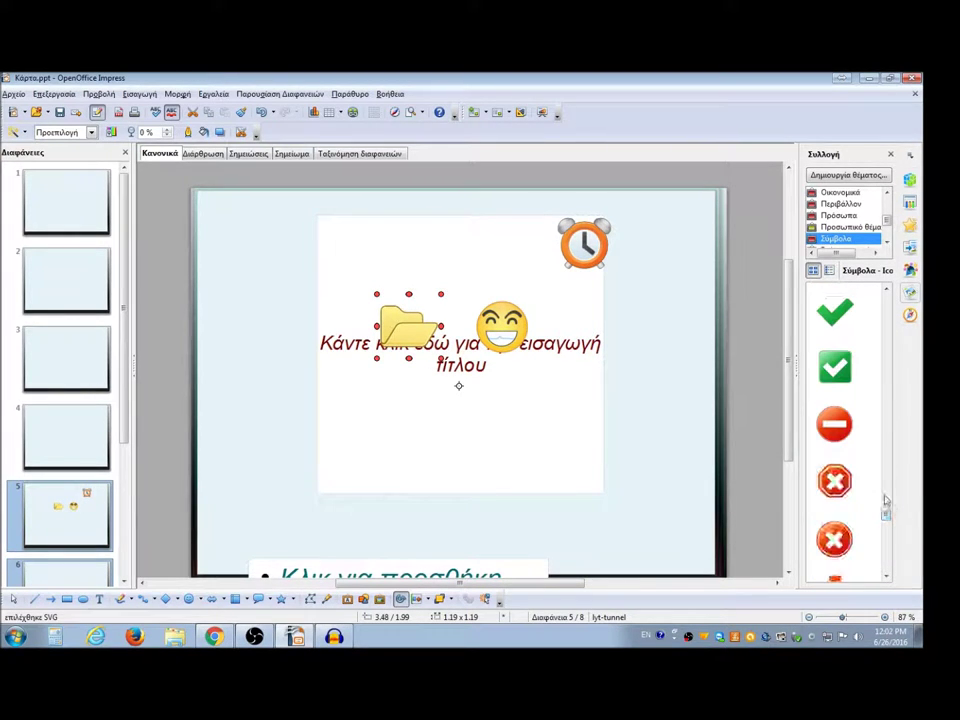
{"action": "double_click", "coordinate": [836, 430]}
{"action": "left_click_drag", "start_coordinate": [887, 510], "coordinate": [887, 570]}
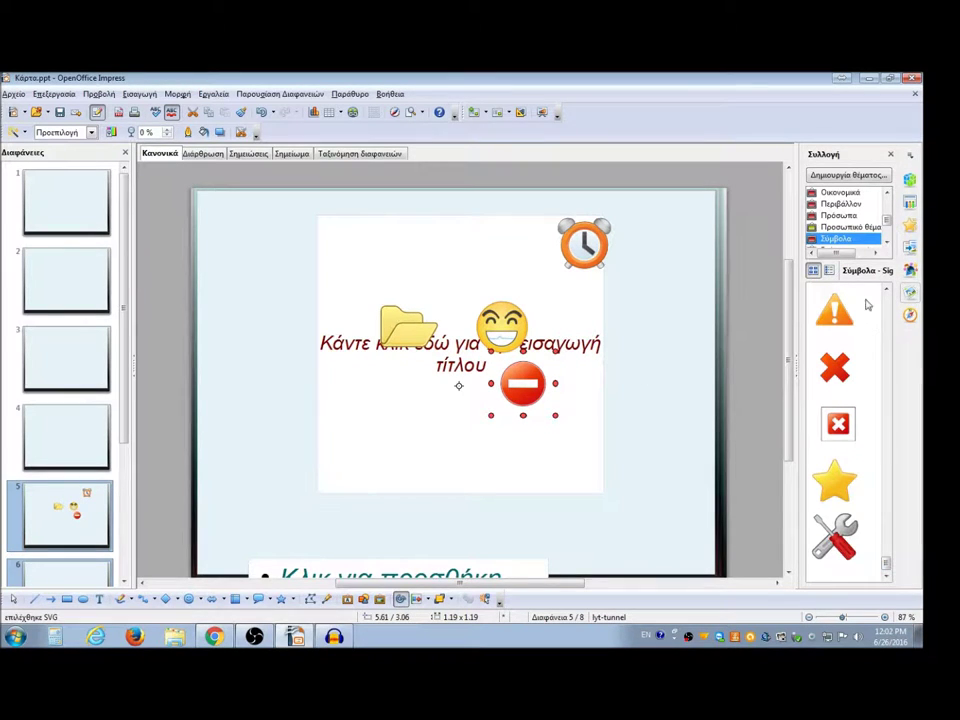
{"action": "scroll", "coordinate": [885, 244], "scroll_direction": "down", "scroll_amount": 2}
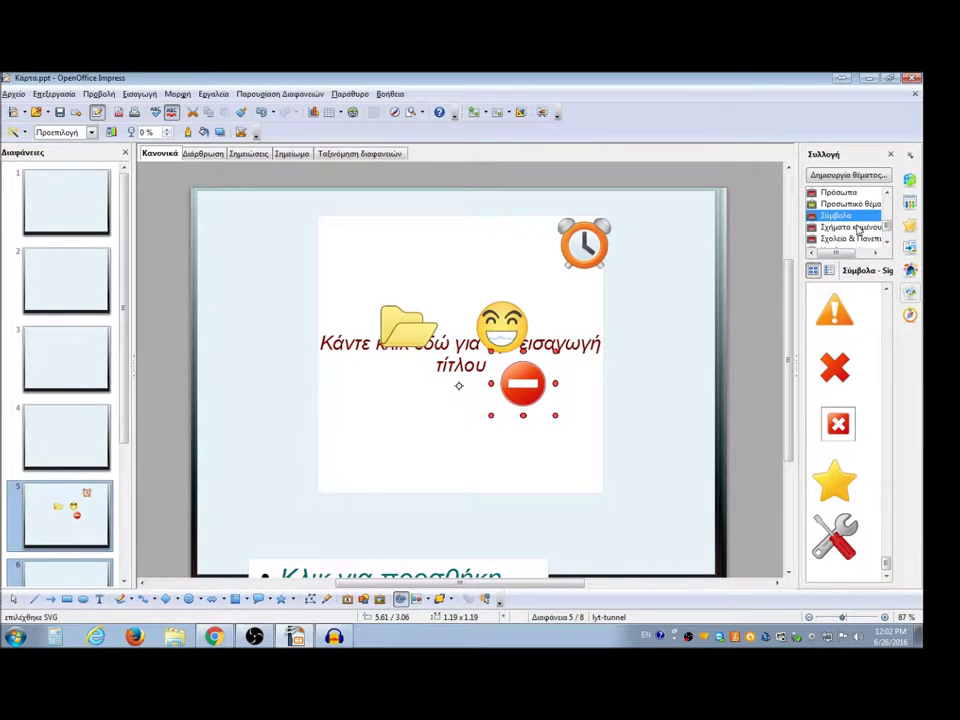
Add a light-blue circle, orange hexagon, blue droplet and orange rectangle from Σχήματα κειμένου
{"action": "left_click", "coordinate": [856, 227]}
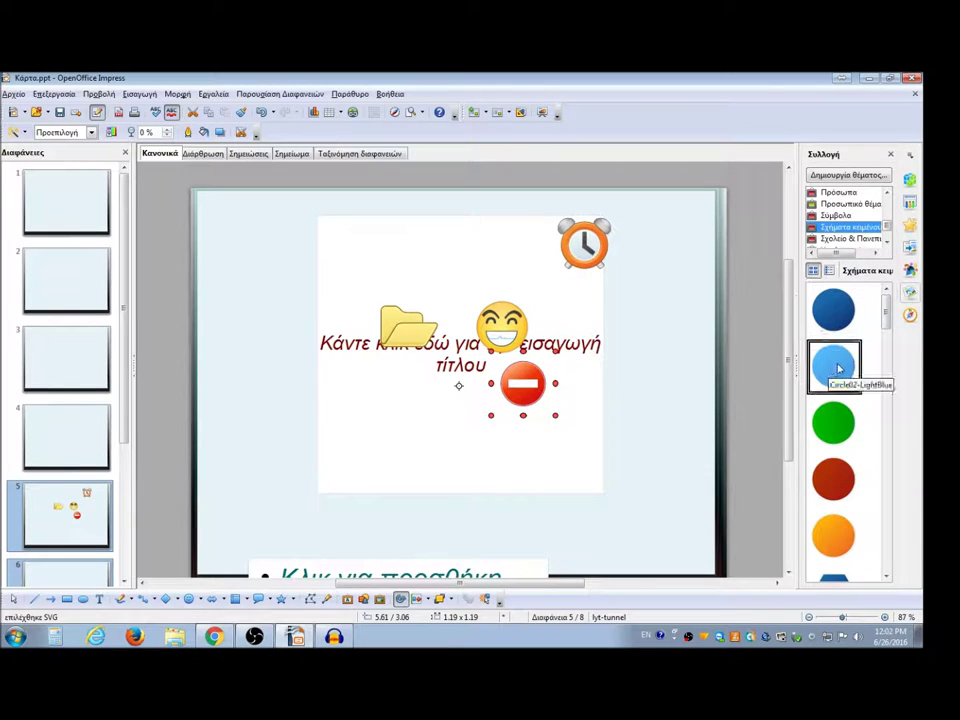
{"action": "left_click_drag", "start_coordinate": [838, 368], "coordinate": [598, 262]}
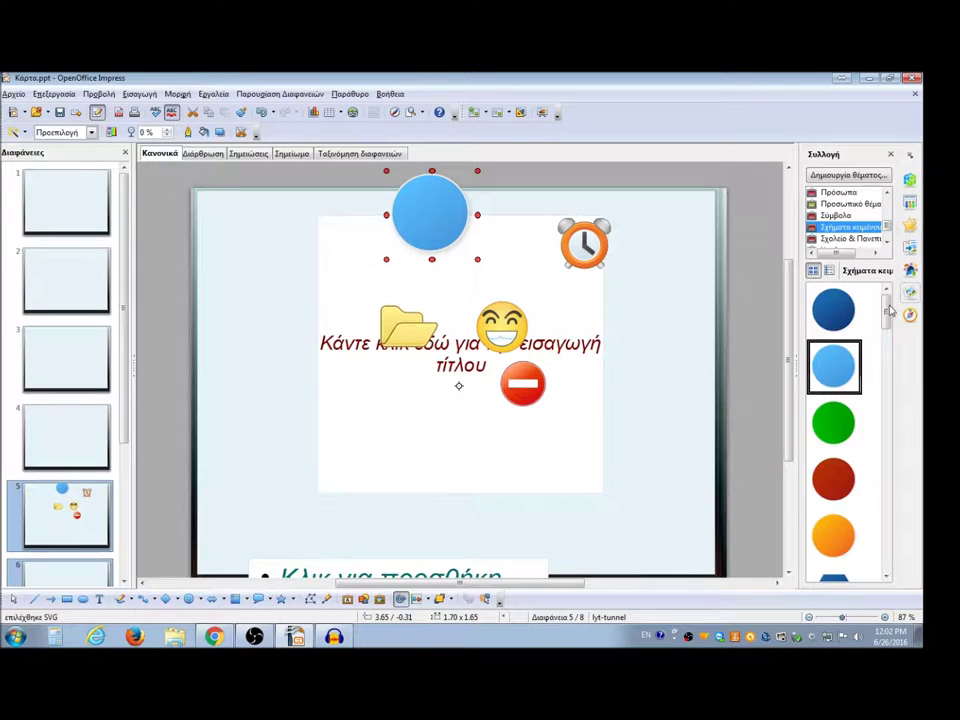
{"action": "left_click_drag", "start_coordinate": [886, 312], "coordinate": [887, 376]}
{"action": "left_click_drag", "start_coordinate": [834, 324], "coordinate": [578, 350]}
{"action": "mouse_move", "coordinate": [843, 432]}
{"action": "left_mouse_down"}
{"action": "mouse_move", "coordinate": [748, 454]}
{"action": "mouse_move", "coordinate": [632, 463]}
{"action": "left_mouse_up"}
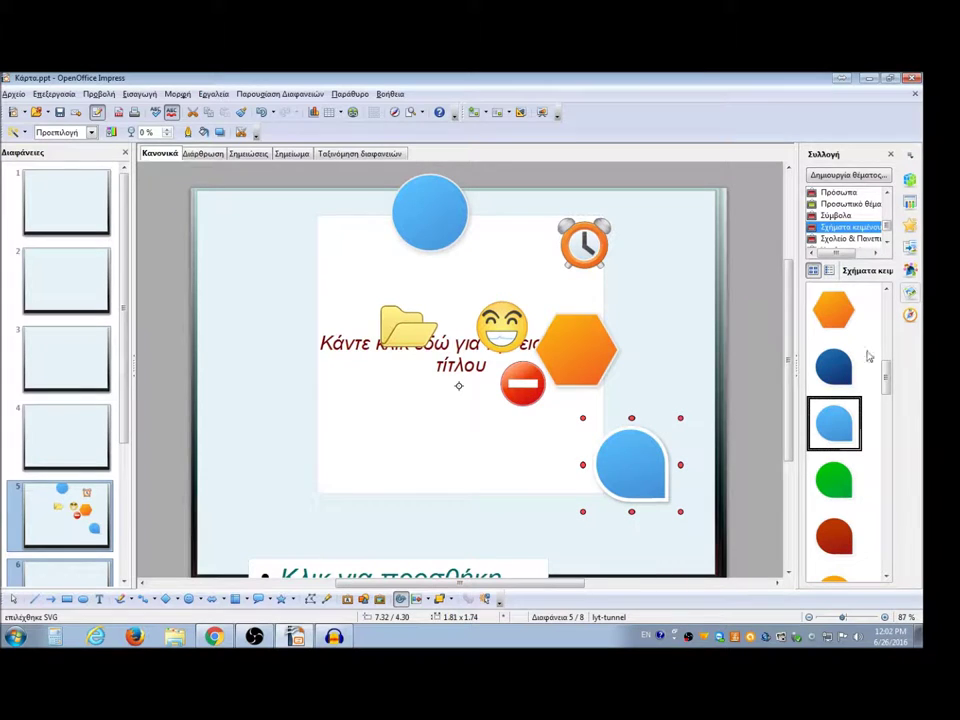
{"action": "left_click_drag", "start_coordinate": [886, 365], "coordinate": [897, 471]}
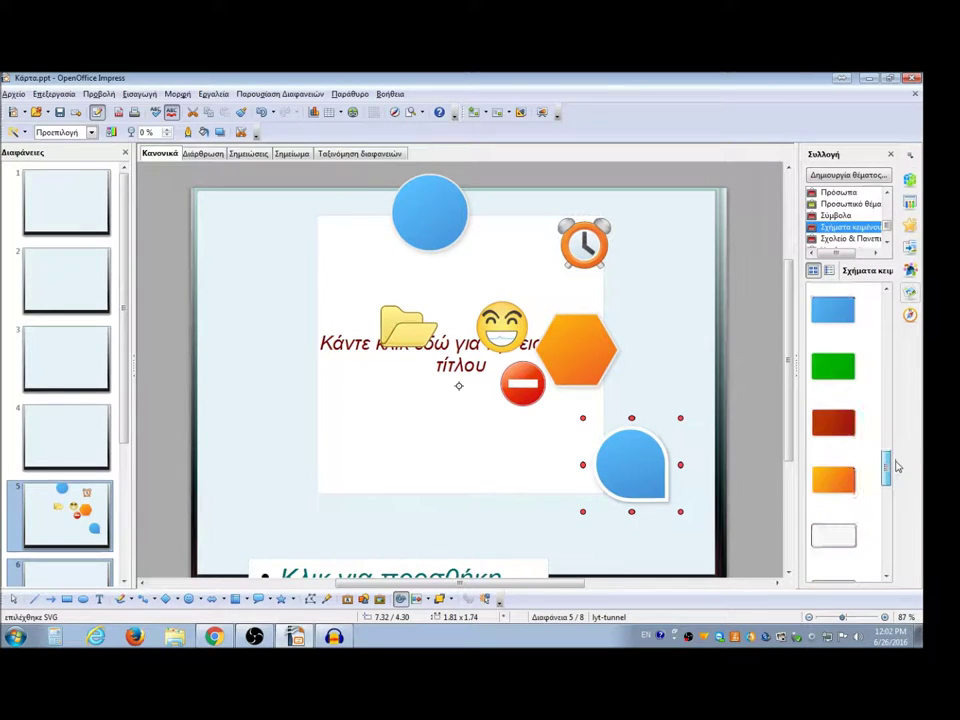
{"action": "left_click_drag", "start_coordinate": [834, 424], "coordinate": [604, 429]}
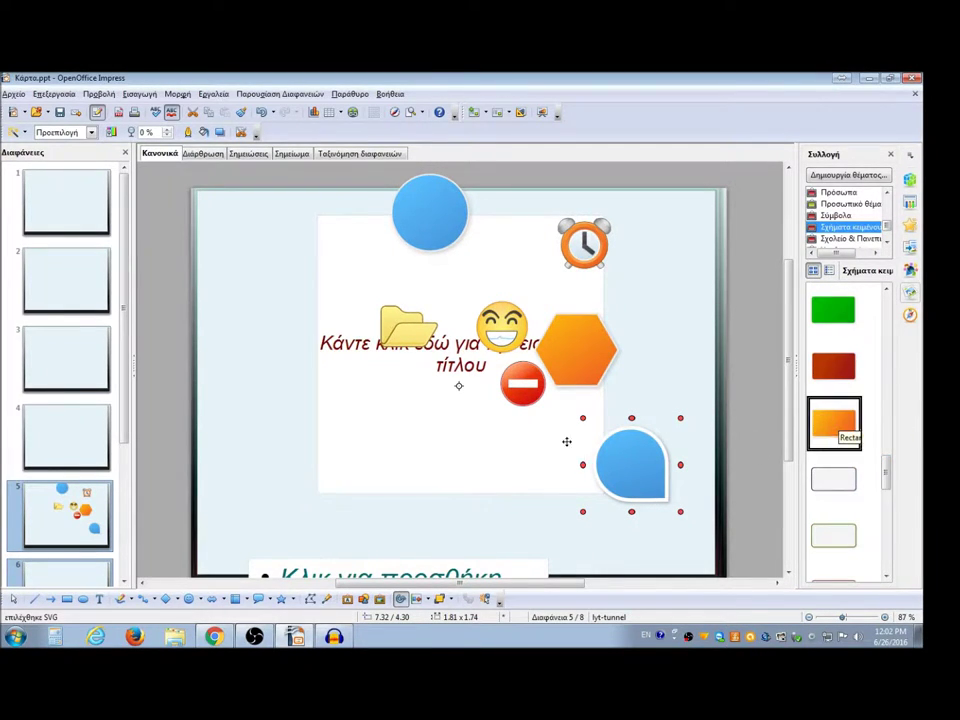
{"action": "left_click_drag", "start_coordinate": [887, 470], "coordinate": [886, 530]}
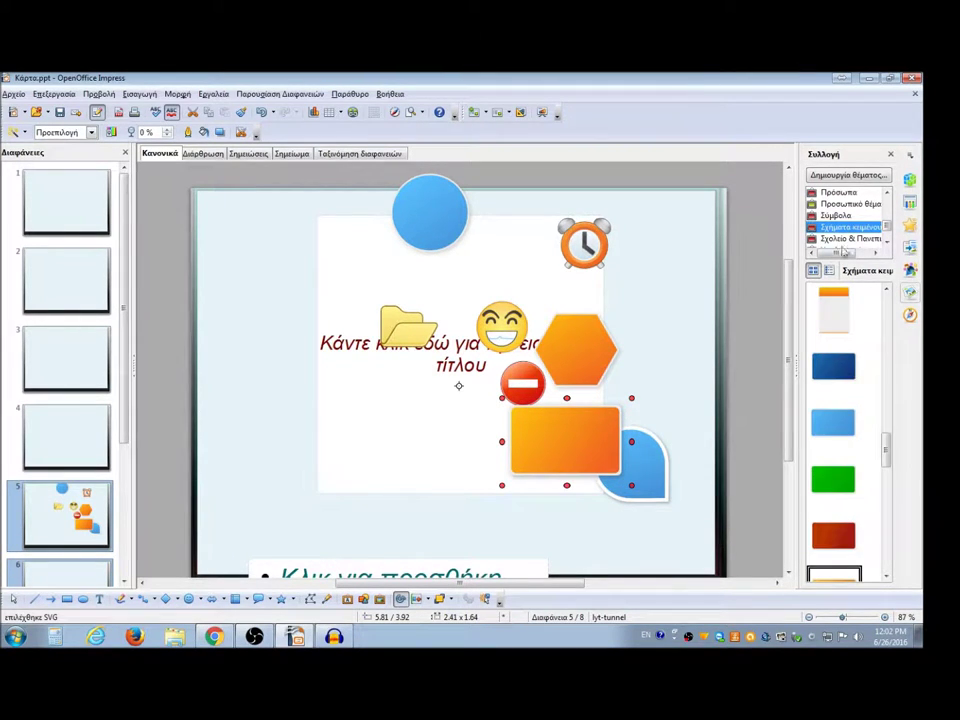
{"action": "left_click", "coordinate": [887, 241]}
Browse the school, Υπολογιστές and Χάρακες gallery themes, then show the slide Navigator
{"action": "left_click", "coordinate": [848, 227]}
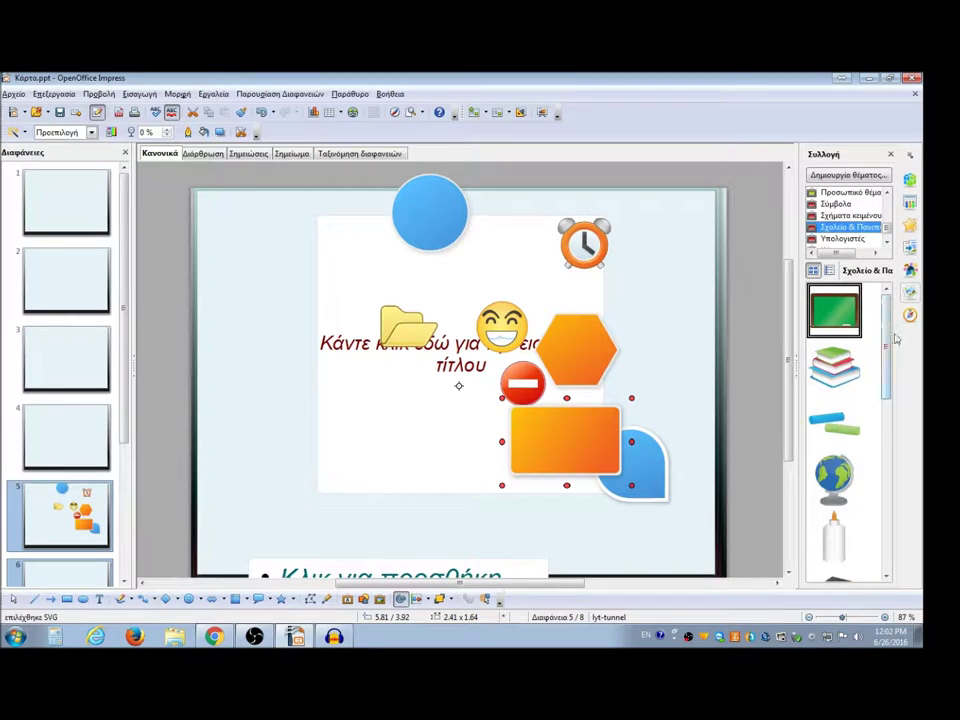
{"action": "left_click_drag", "start_coordinate": [887, 327], "coordinate": [881, 478]}
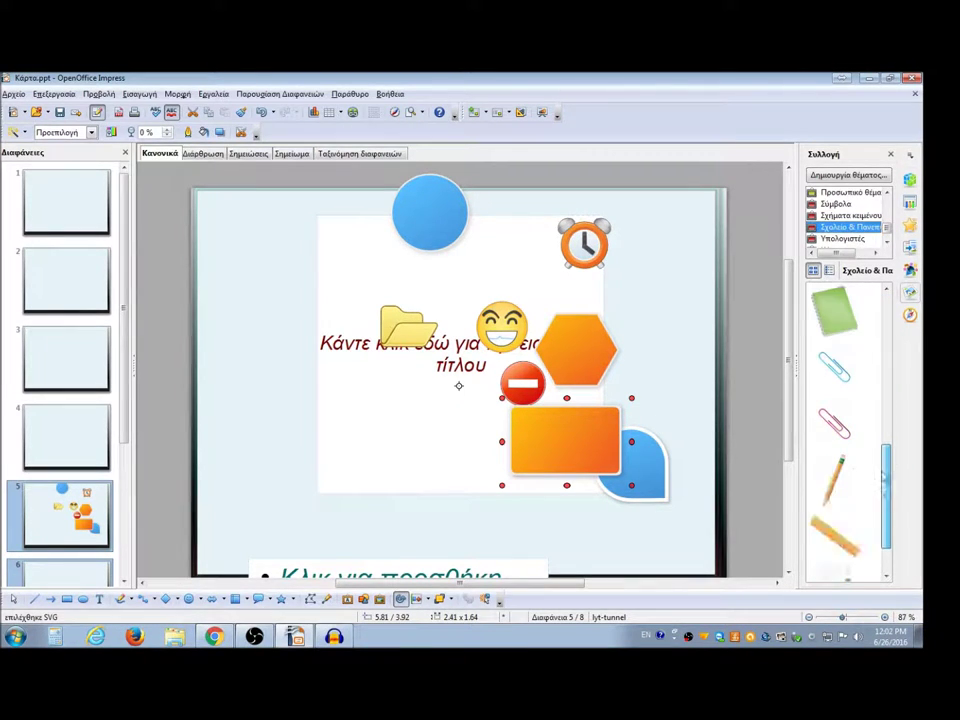
{"action": "left_click", "coordinate": [848, 239]}
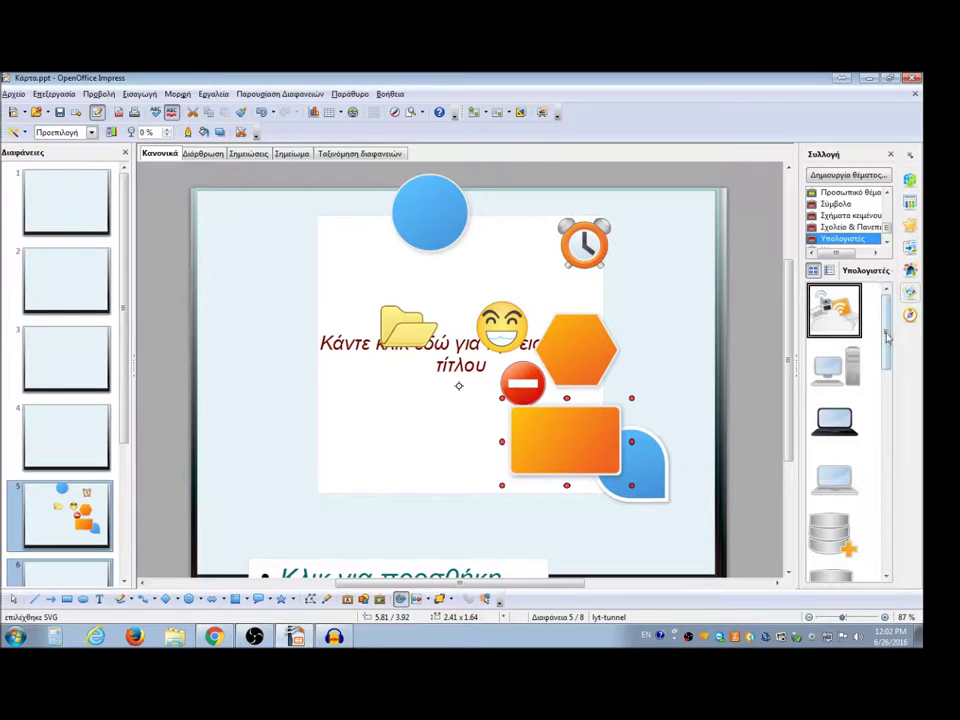
{"action": "left_click_drag", "start_coordinate": [885, 330], "coordinate": [896, 443]}
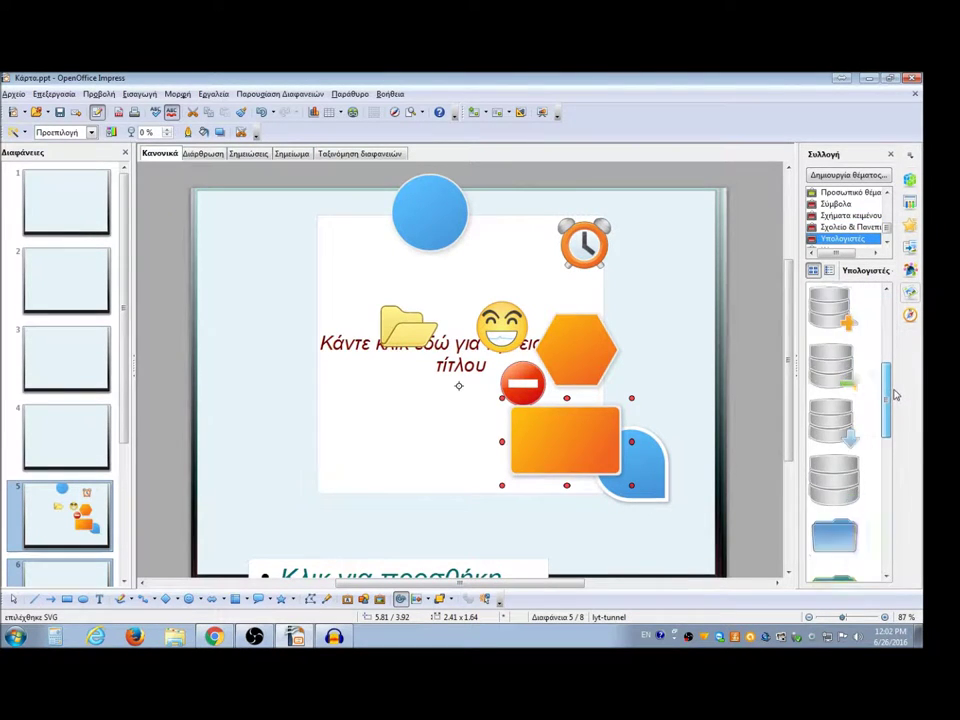
{"action": "left_click_drag", "start_coordinate": [897, 443], "coordinate": [887, 310]}
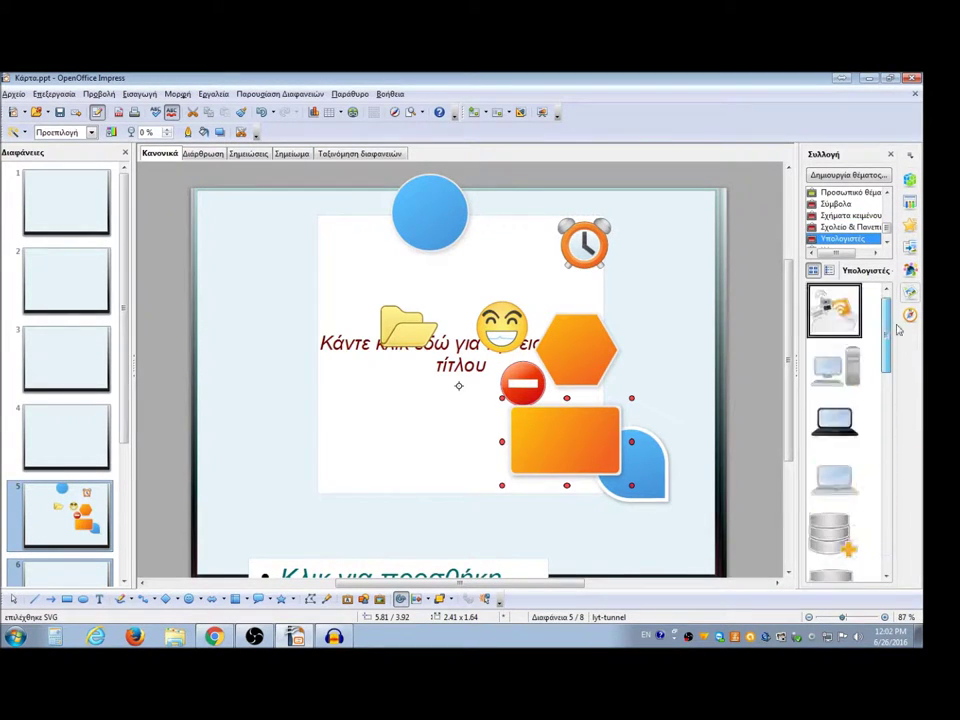
{"action": "left_click", "coordinate": [887, 246]}
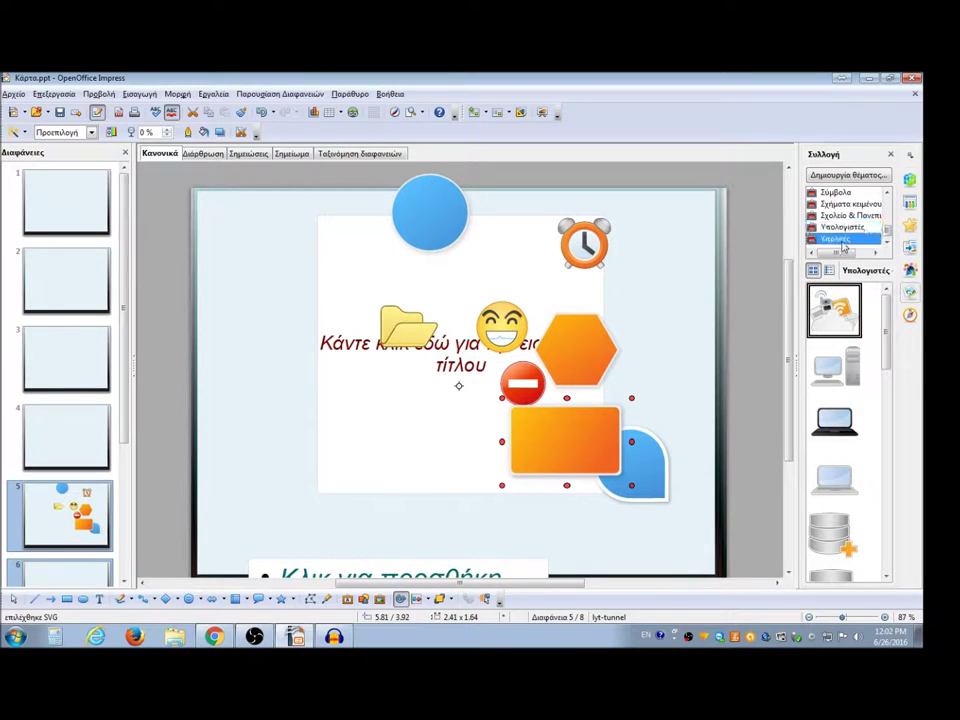
{"action": "left_click", "coordinate": [838, 240]}
{"action": "left_click_drag", "start_coordinate": [886, 331], "coordinate": [886, 314]}
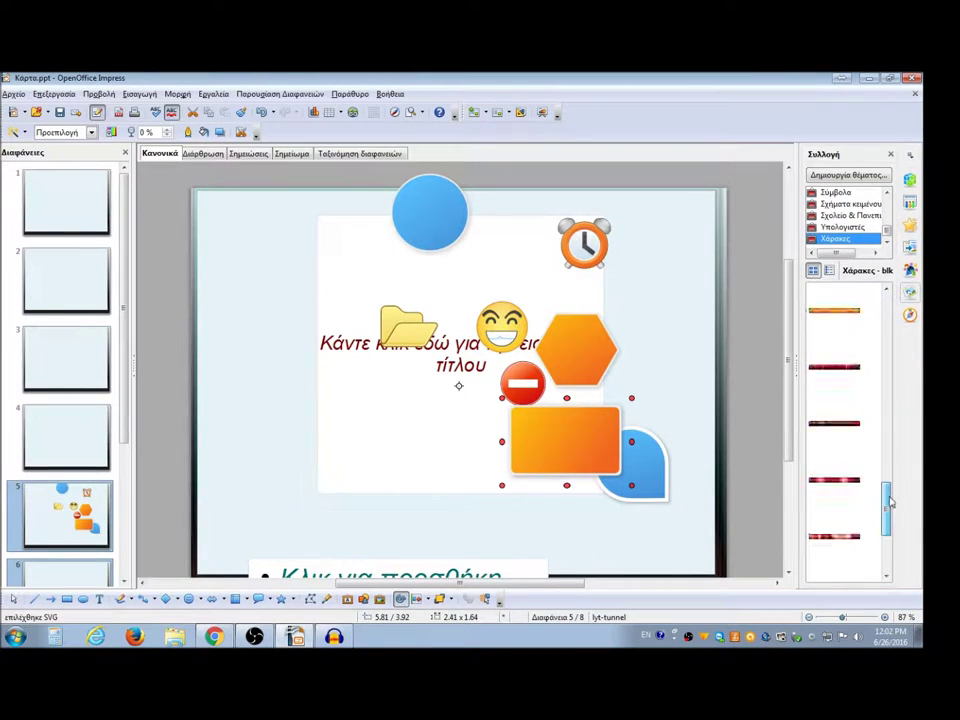
{"action": "left_click_drag", "start_coordinate": [835, 253], "coordinate": [830, 262]}
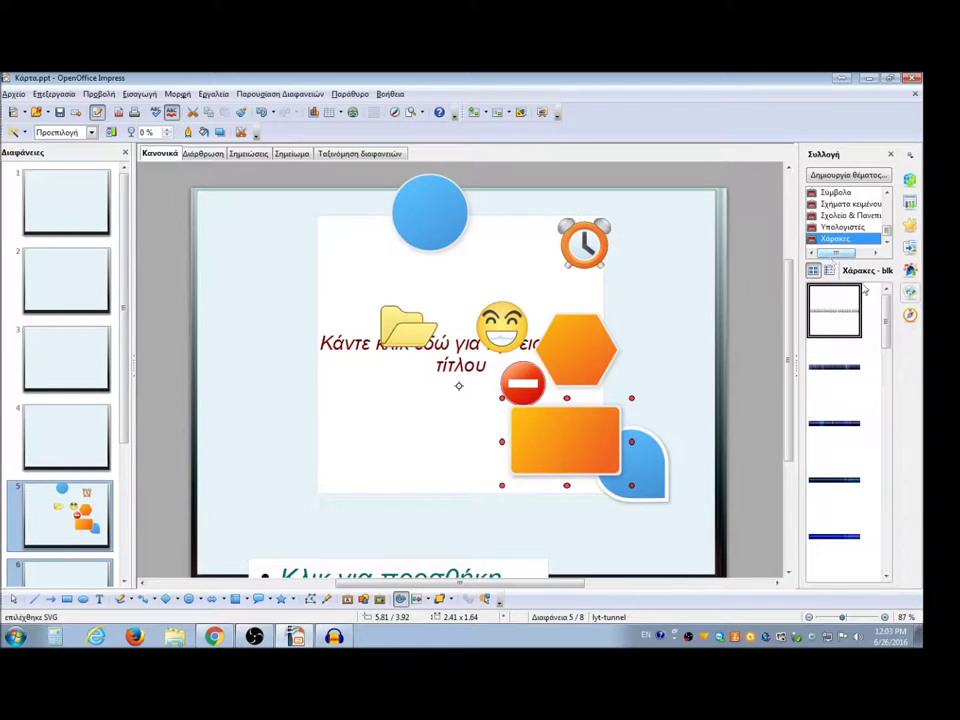
{"action": "left_click", "coordinate": [910, 316]}
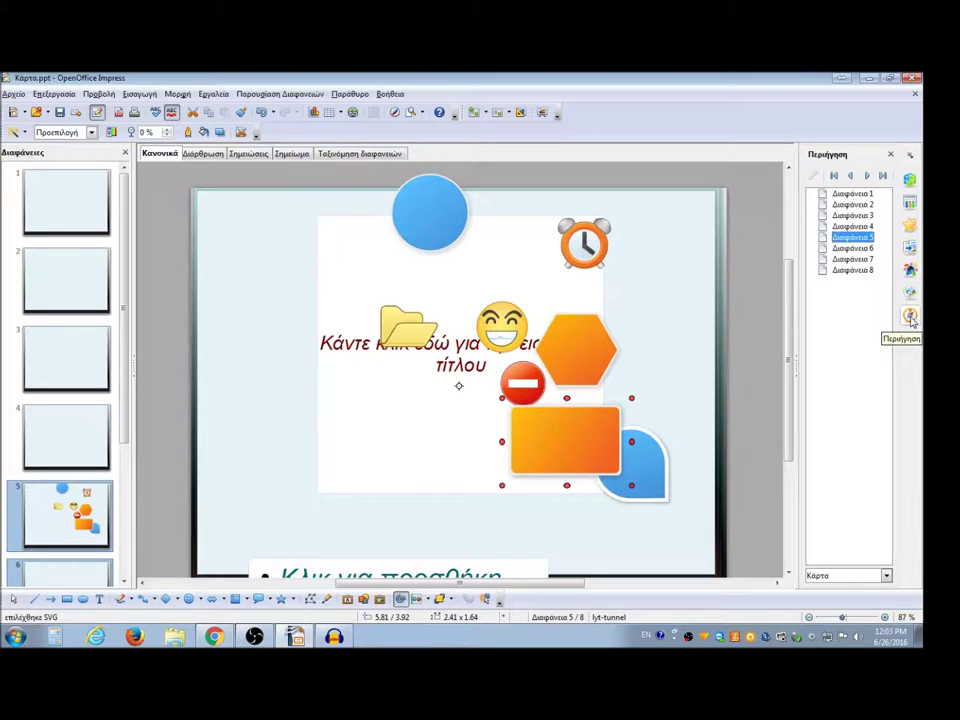
Clear the selection on slide 5 and bring up the Export dialog from the File menu
{"action": "left_click", "coordinate": [853, 226]}
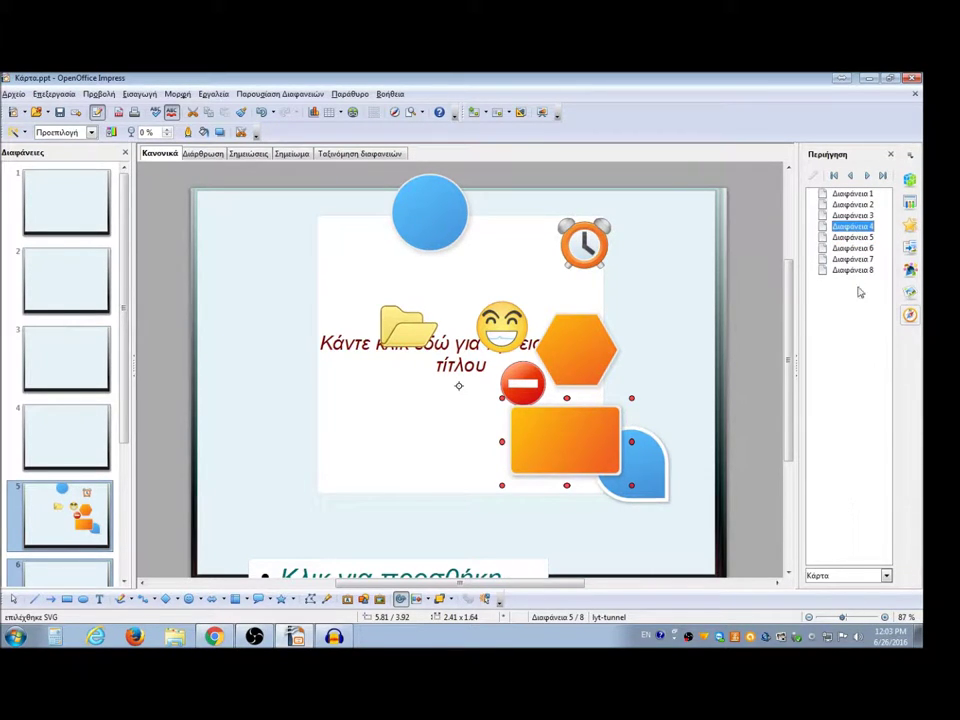
{"action": "left_click", "coordinate": [247, 237]}
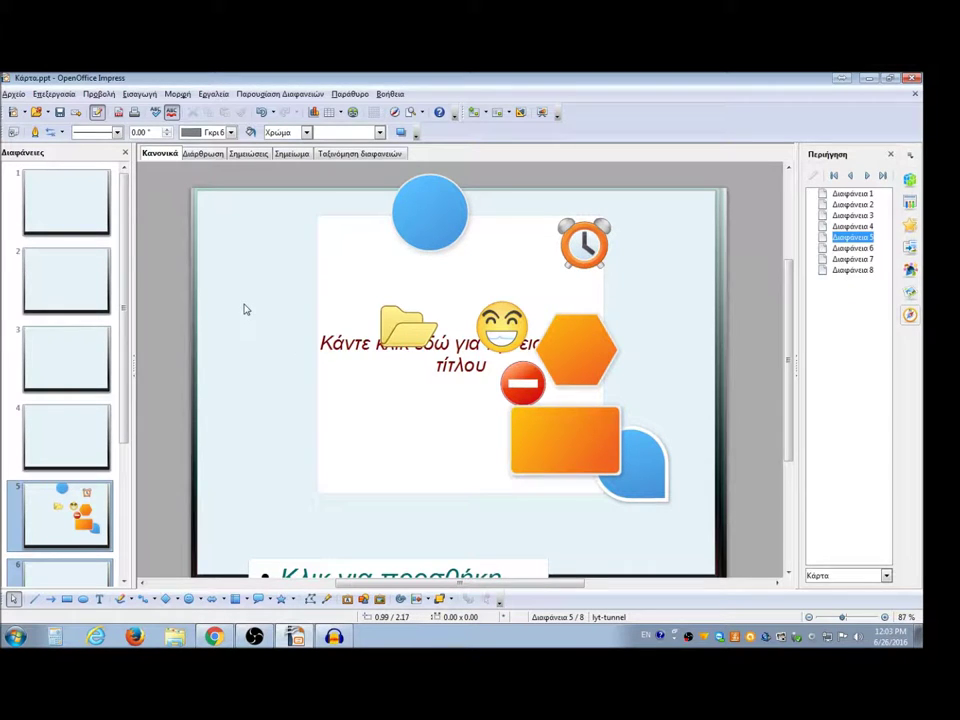
{"action": "left_click", "coordinate": [14, 95]}
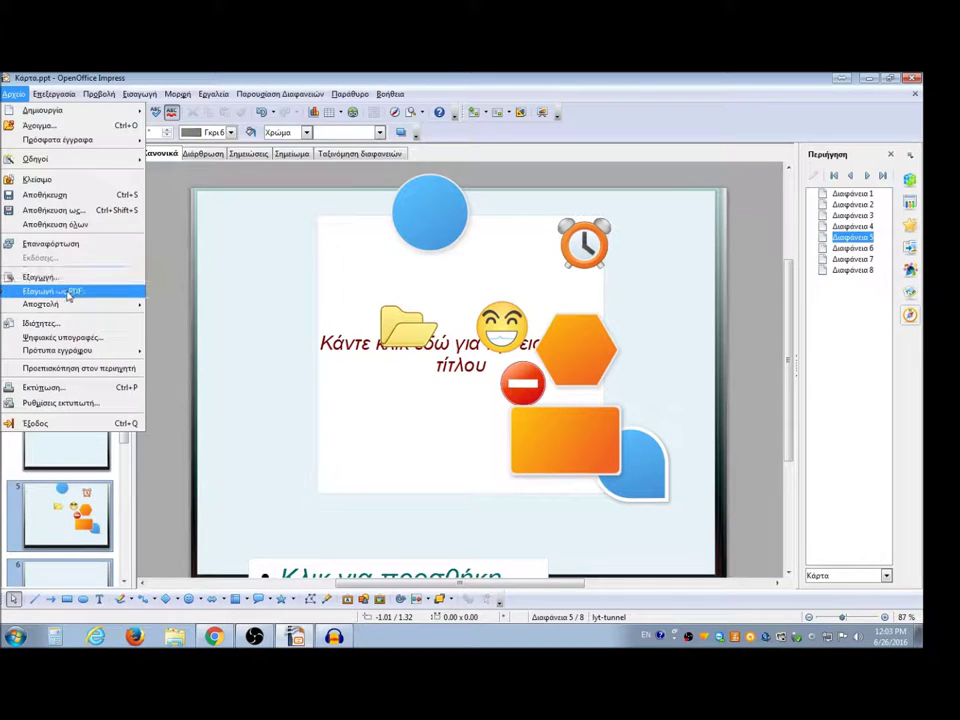
{"action": "left_click", "coordinate": [38, 280]}
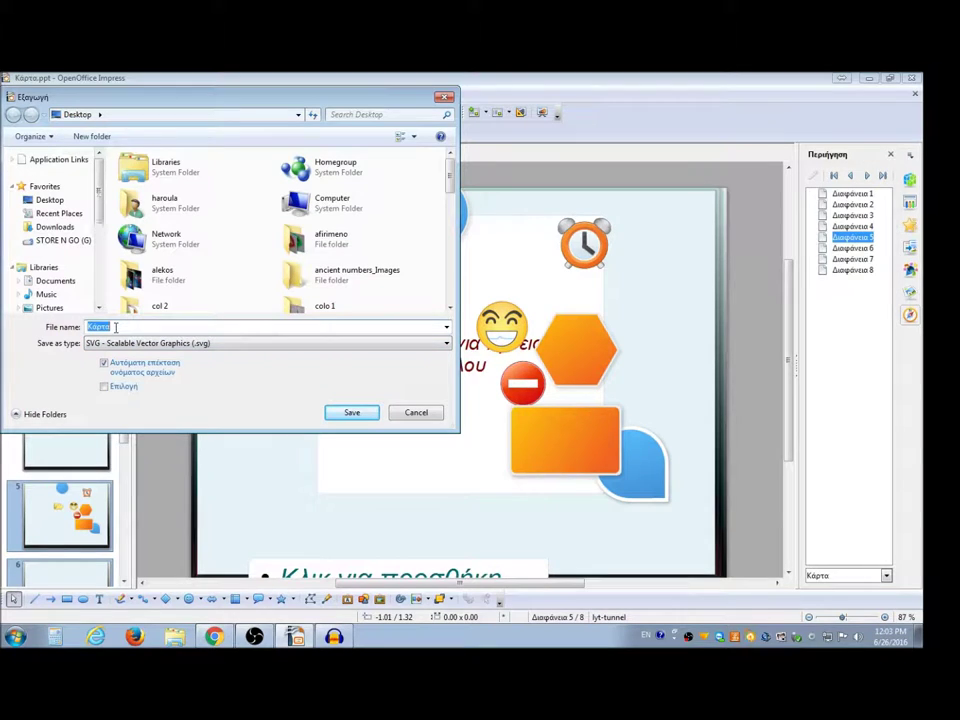
Export the presentation to the Desktop as 'gygygygg' in Macromedia Flash (SWF) format
{"action": "type", "text": "gygygygg"}
{"action": "left_click", "coordinate": [58, 200]}
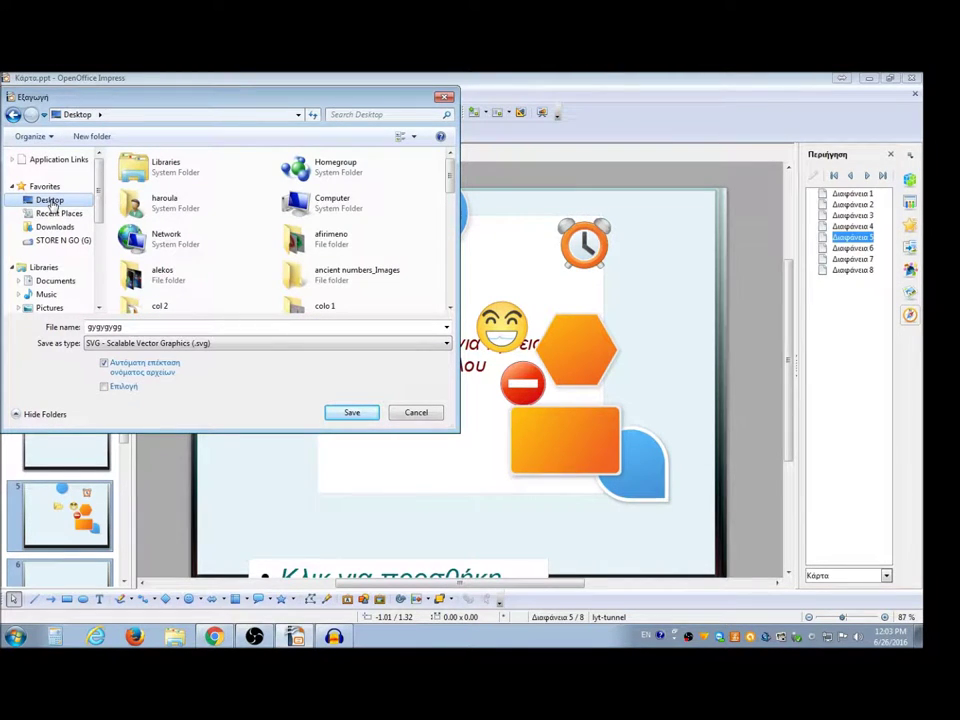
{"action": "left_click", "coordinate": [204, 344]}
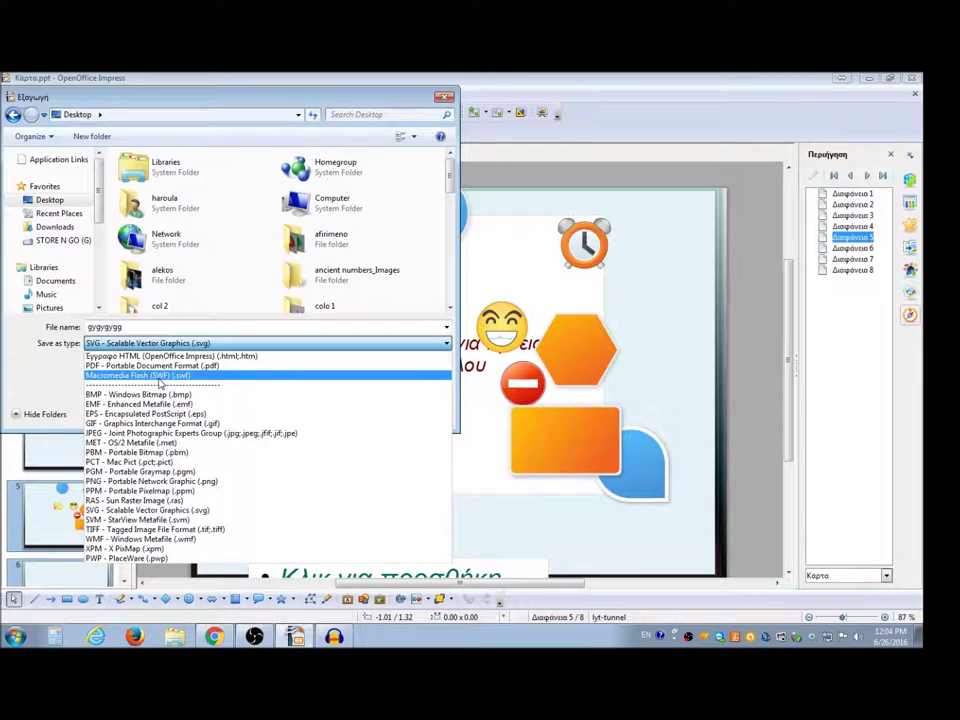
{"action": "left_click", "coordinate": [159, 378]}
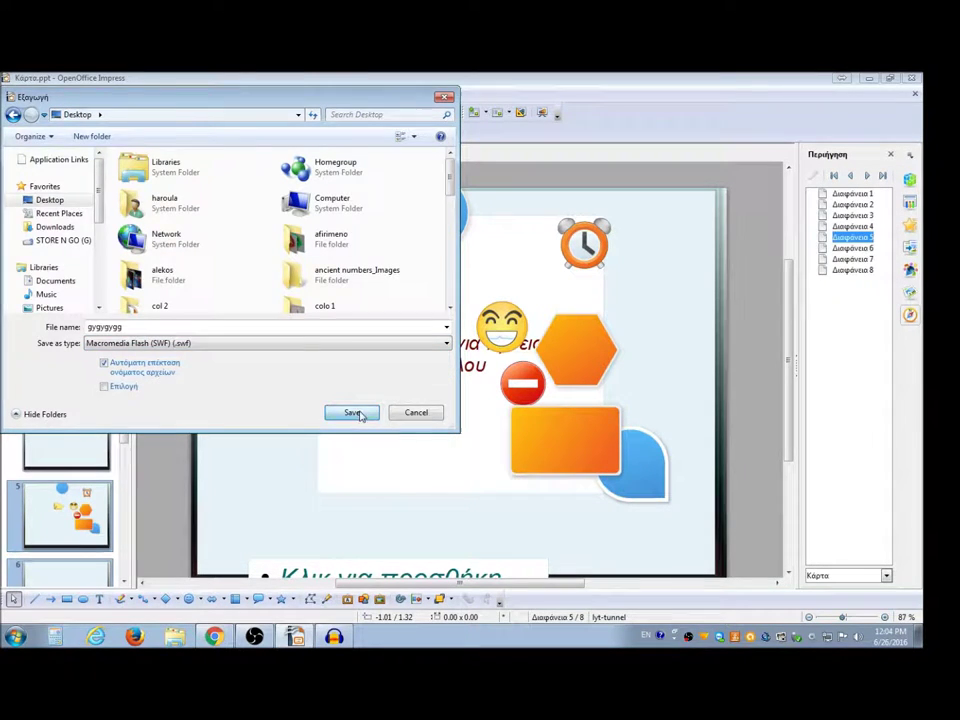
{"action": "left_click", "coordinate": [351, 411]}
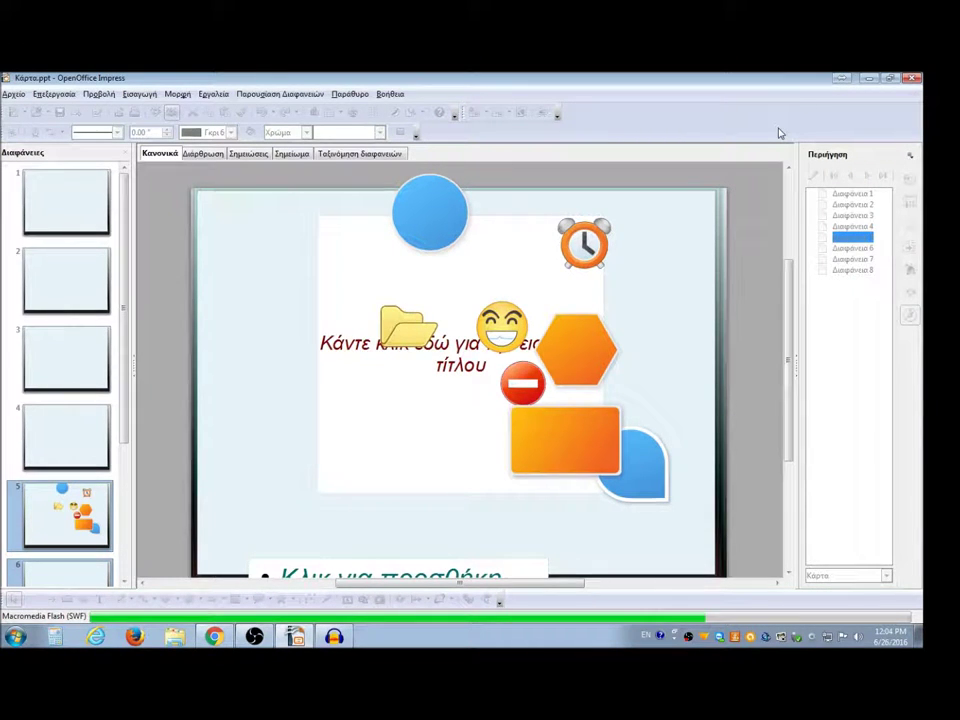
Restore the Impress window down so the desktop shows around it
{"action": "left_click", "coordinate": [893, 78]}
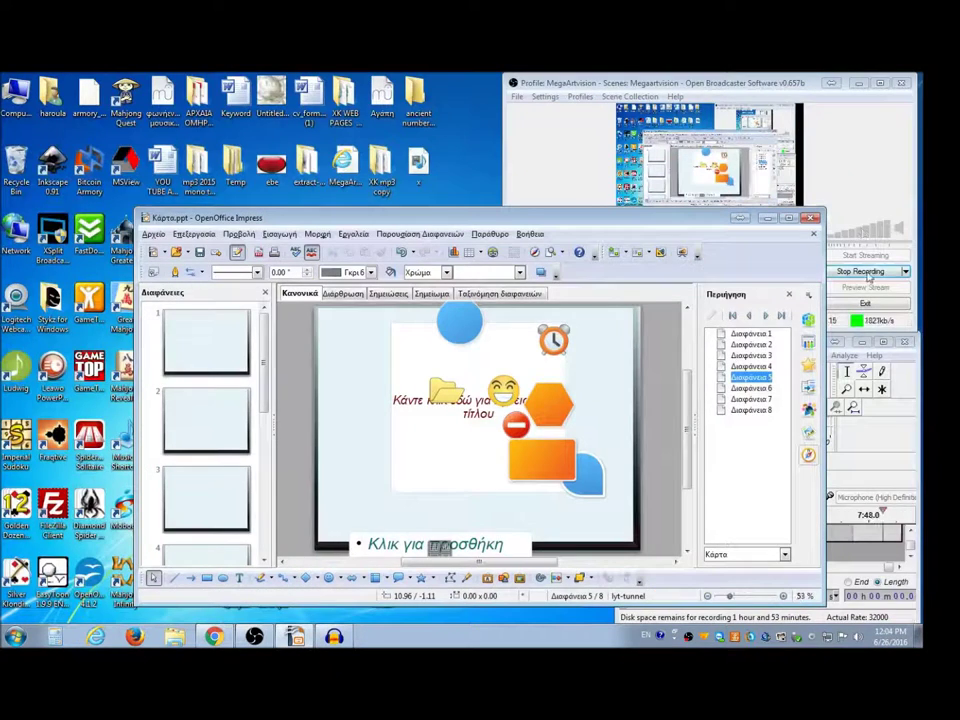